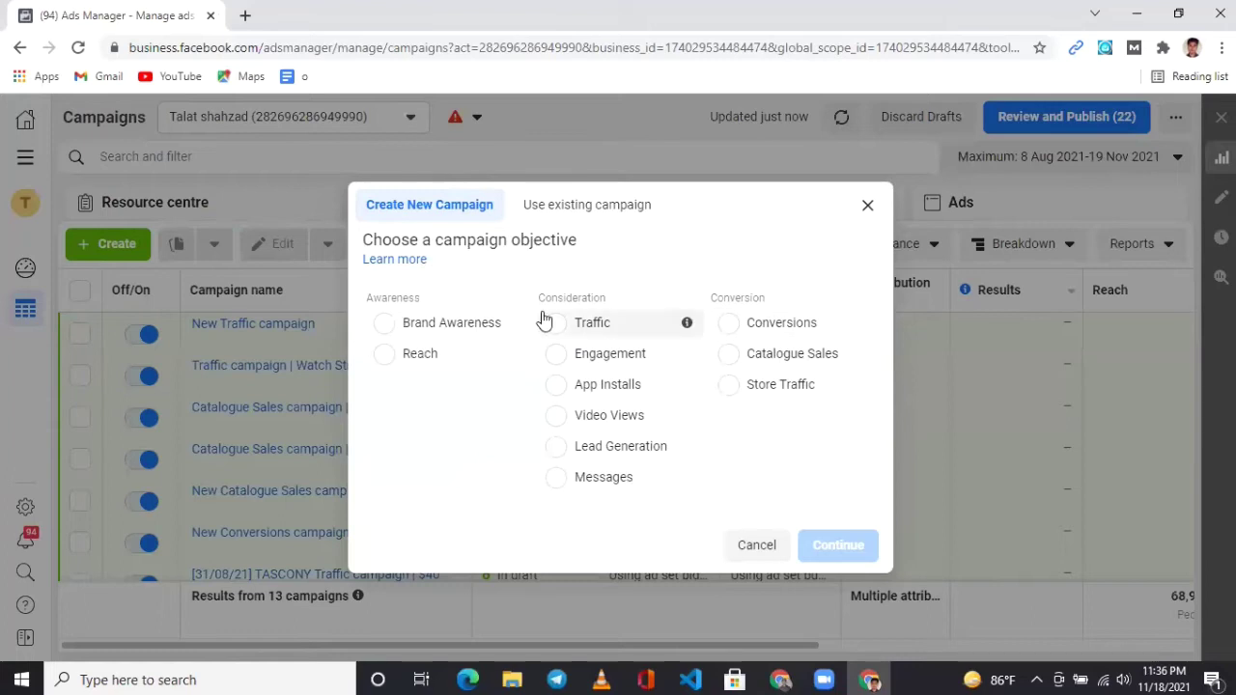
Step: Choose Catalogue Sales as the objective for the new campaign
{"action": "mouse_move", "coordinate": [685, 359]}
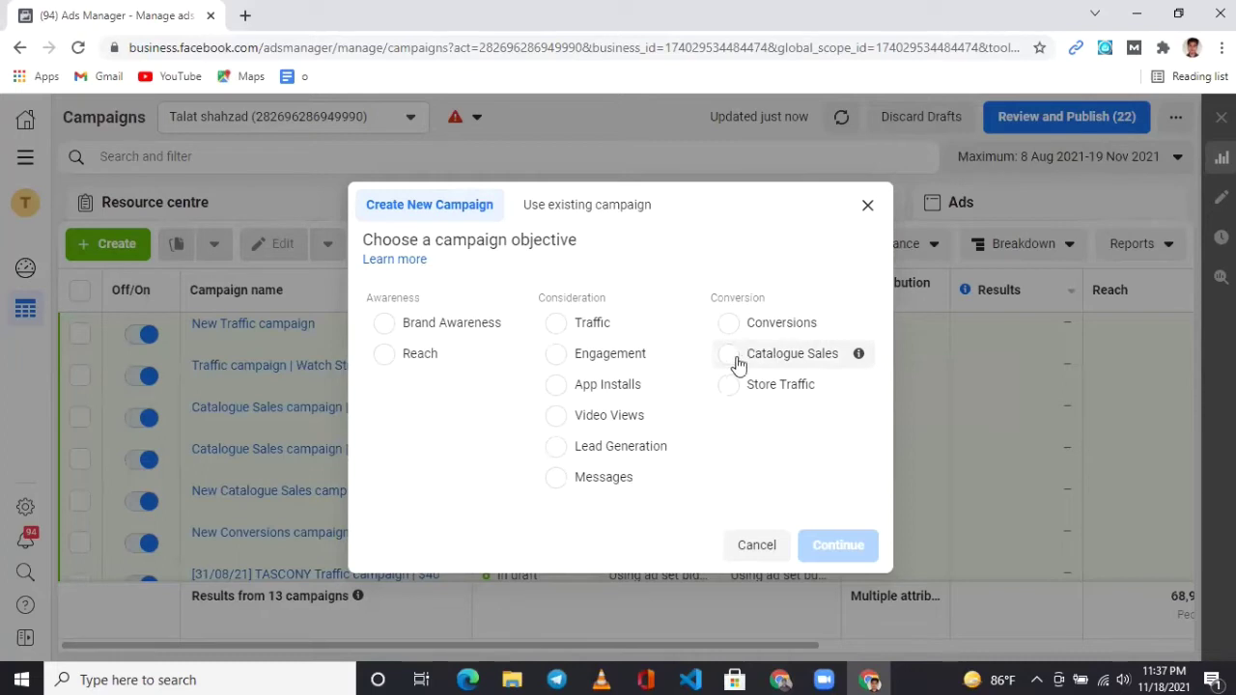
{"action": "mouse_move", "coordinate": [582, 348]}
{"action": "left_click", "coordinate": [734, 357]}
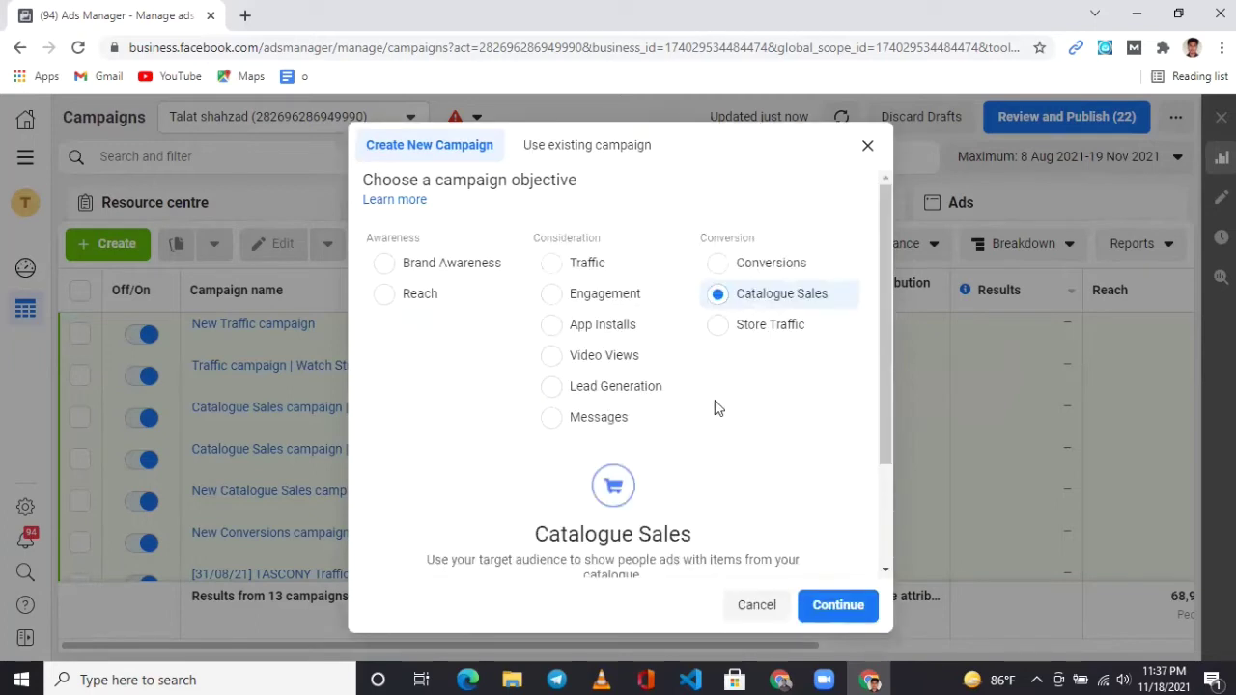
Step: Select the Apple Watch Straps catalogue for the campaign and continue to its settings
{"action": "scroll", "coordinate": [749, 459], "scroll_direction": "down", "scroll_amount": 2}
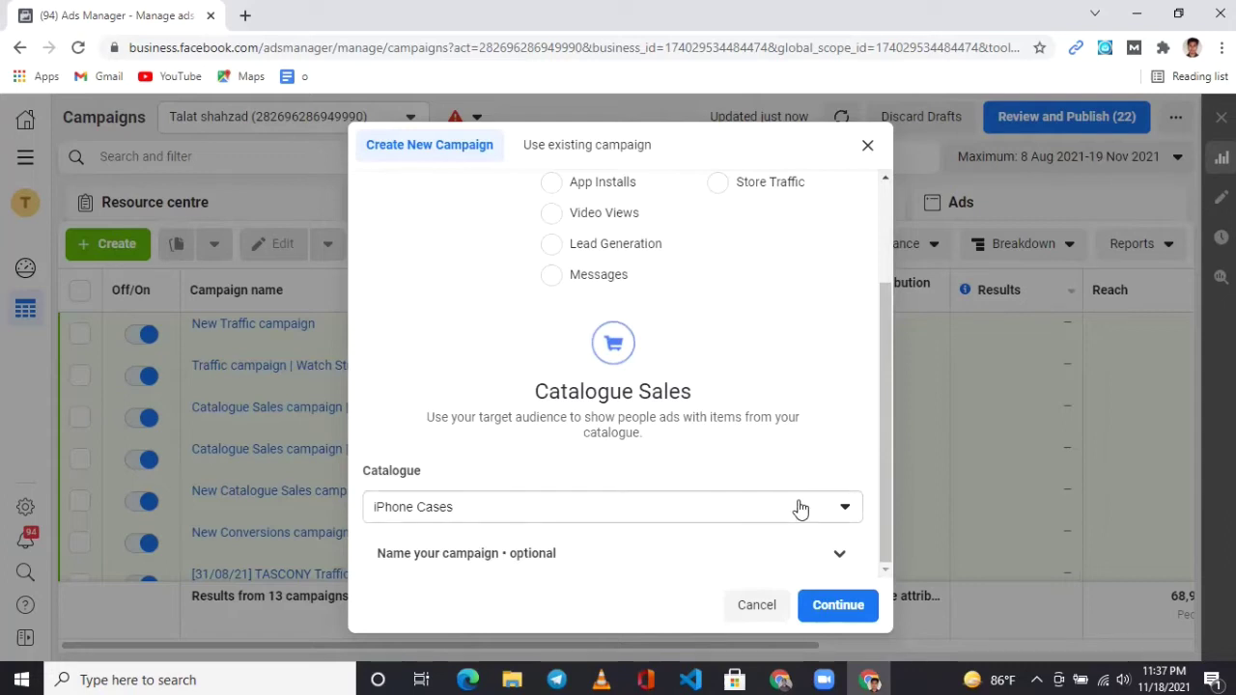
{"action": "left_click", "coordinate": [765, 518]}
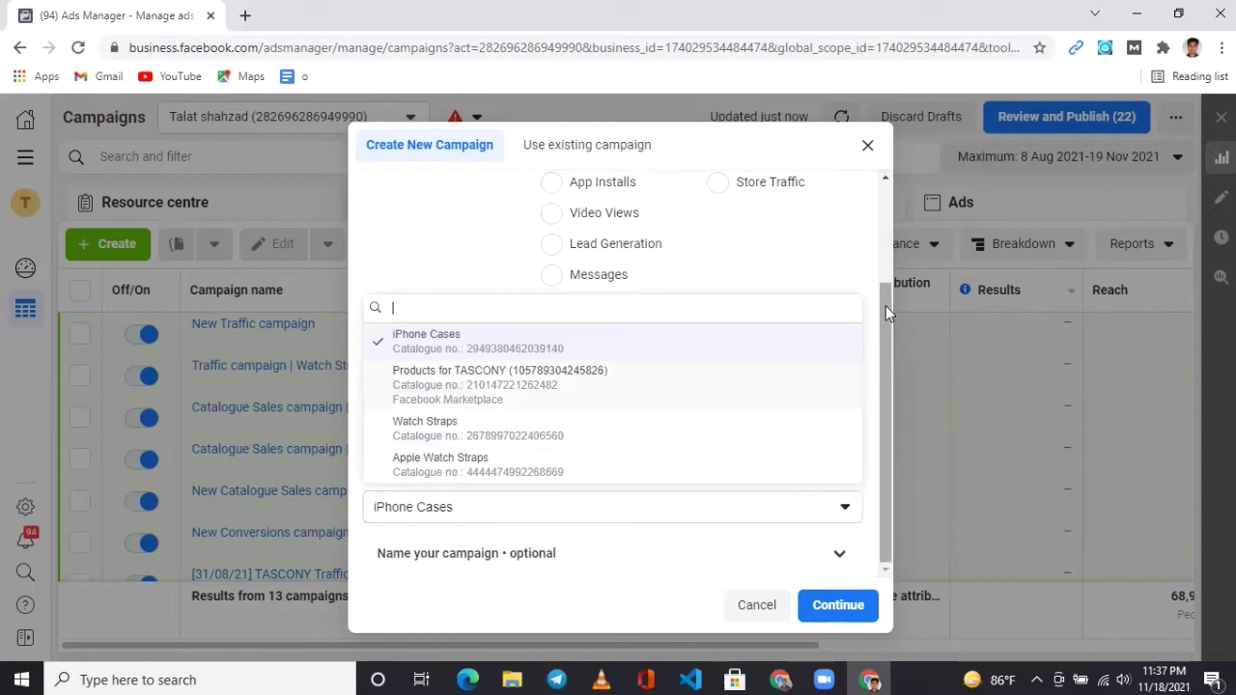
{"action": "left_click", "coordinate": [757, 511]}
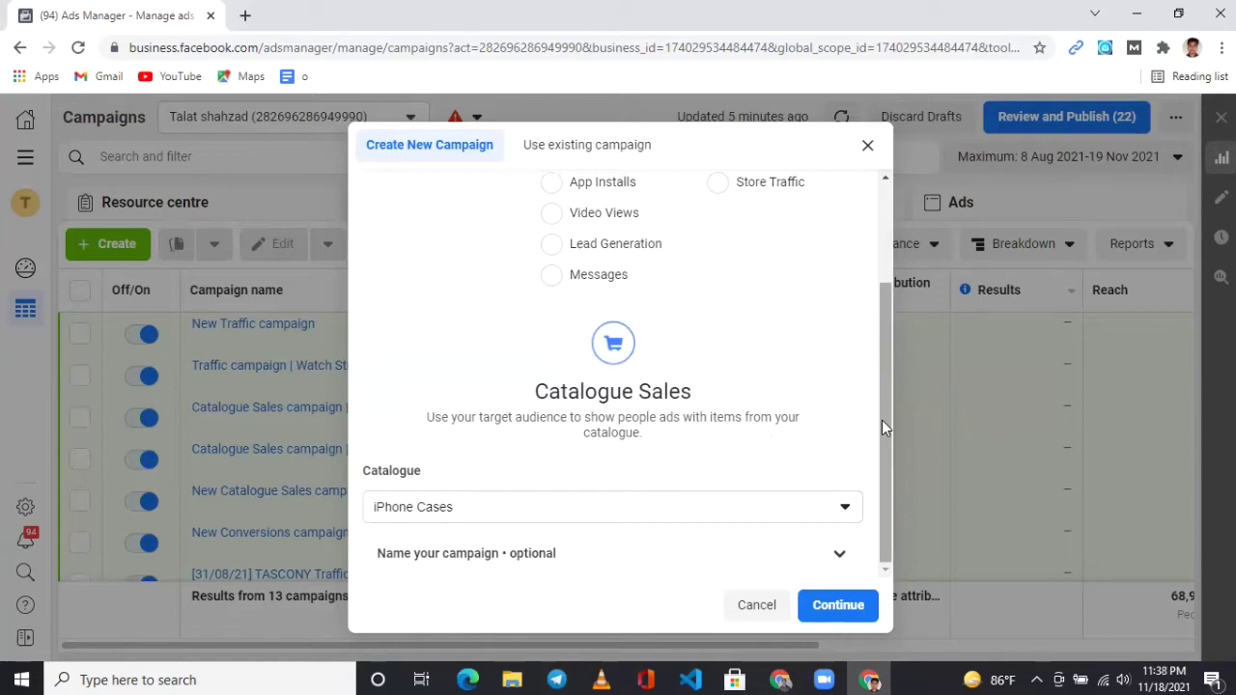
{"action": "mouse_move", "coordinate": [882, 418]}
{"action": "left_mouse_down"}
{"action": "mouse_move", "coordinate": [882, 402]}
{"action": "mouse_move", "coordinate": [874, 440]}
{"action": "left_mouse_up"}
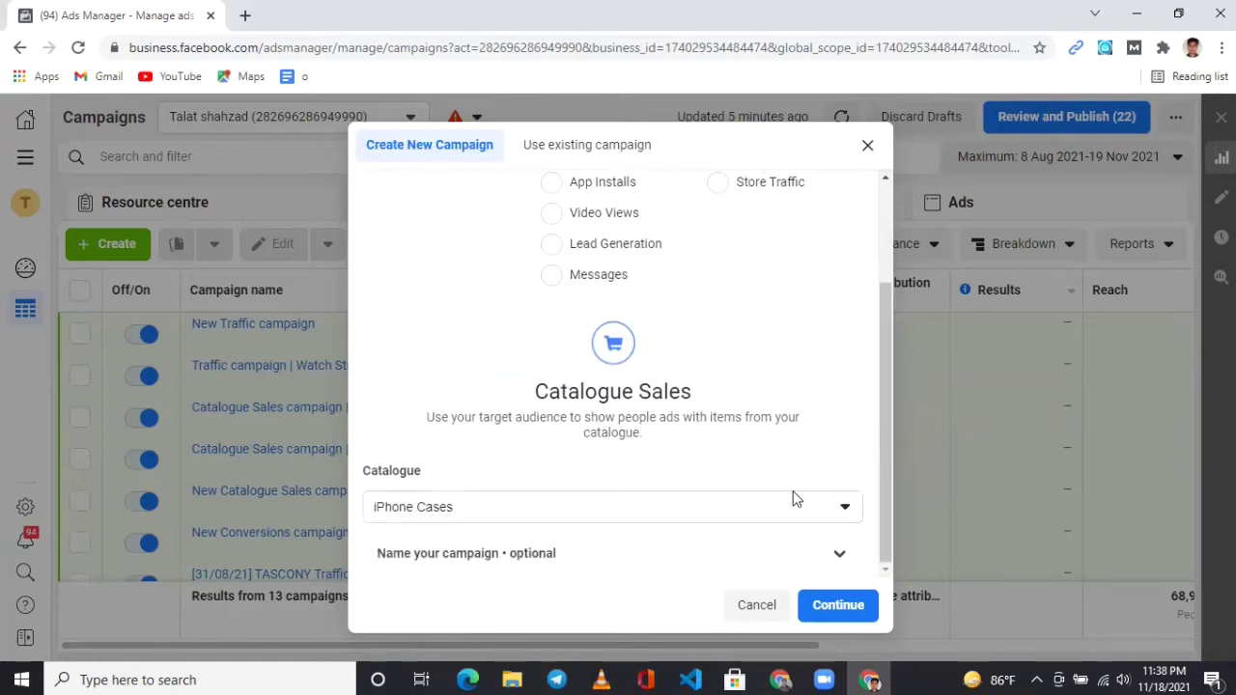
{"action": "left_click", "coordinate": [731, 514]}
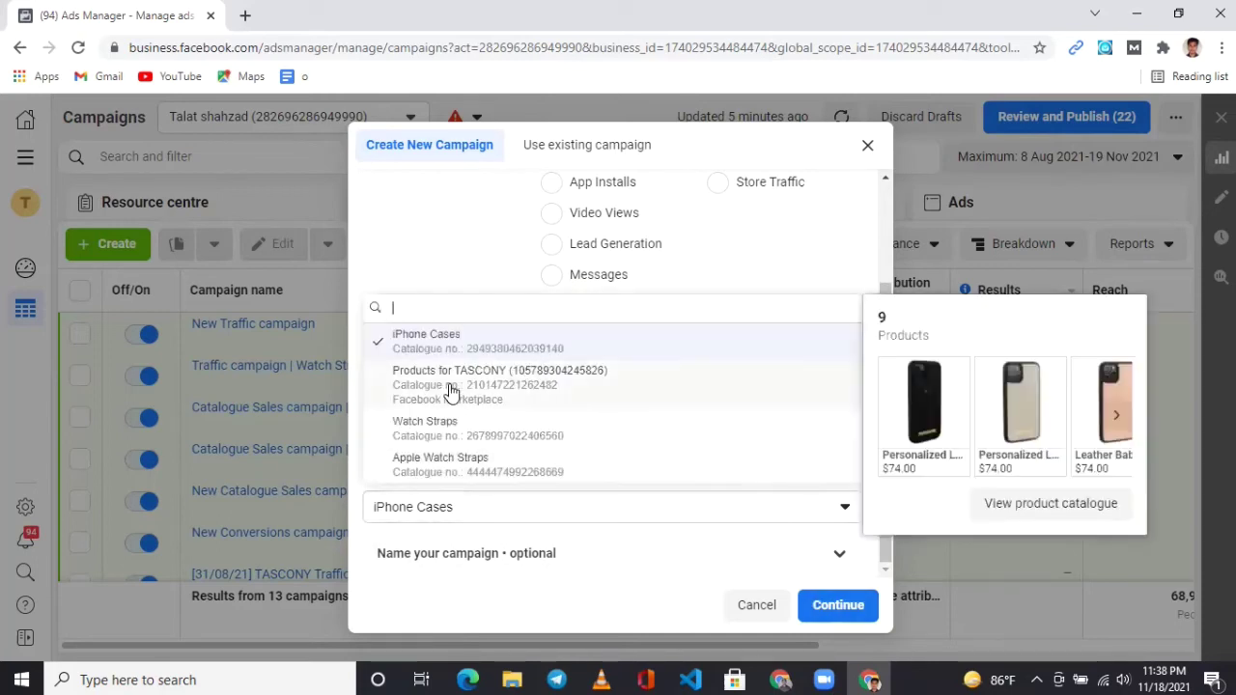
{"action": "left_click", "coordinate": [435, 465]}
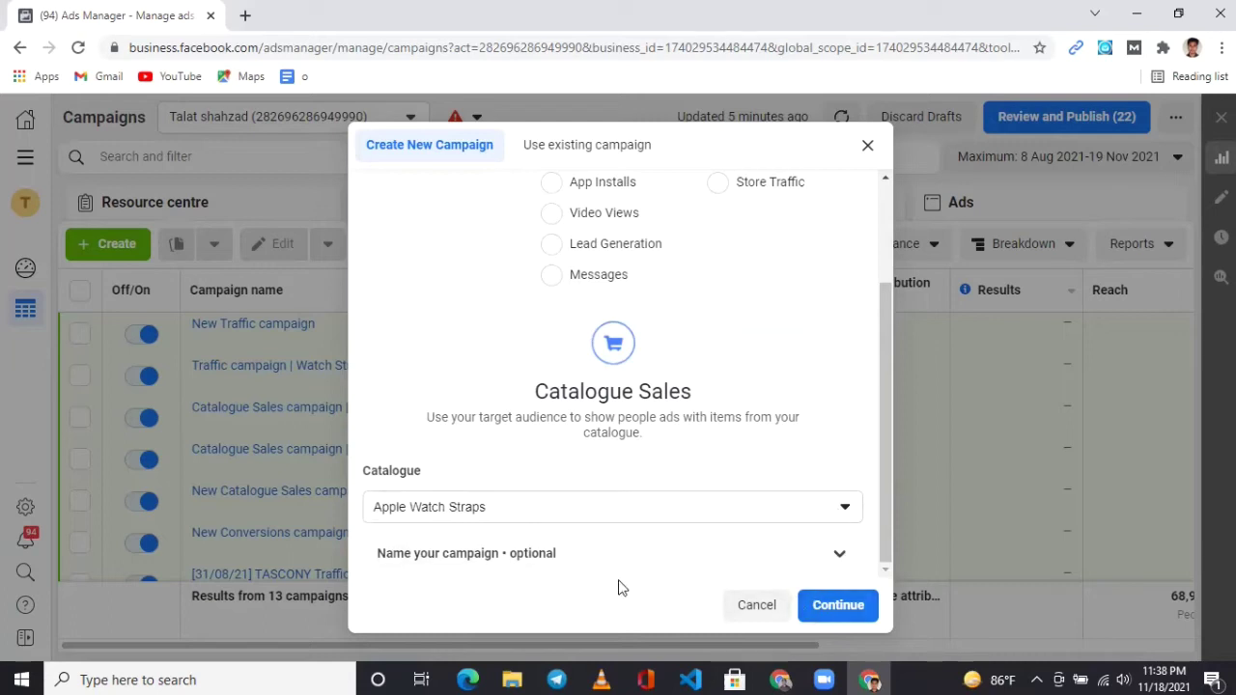
{"action": "left_click", "coordinate": [828, 605]}
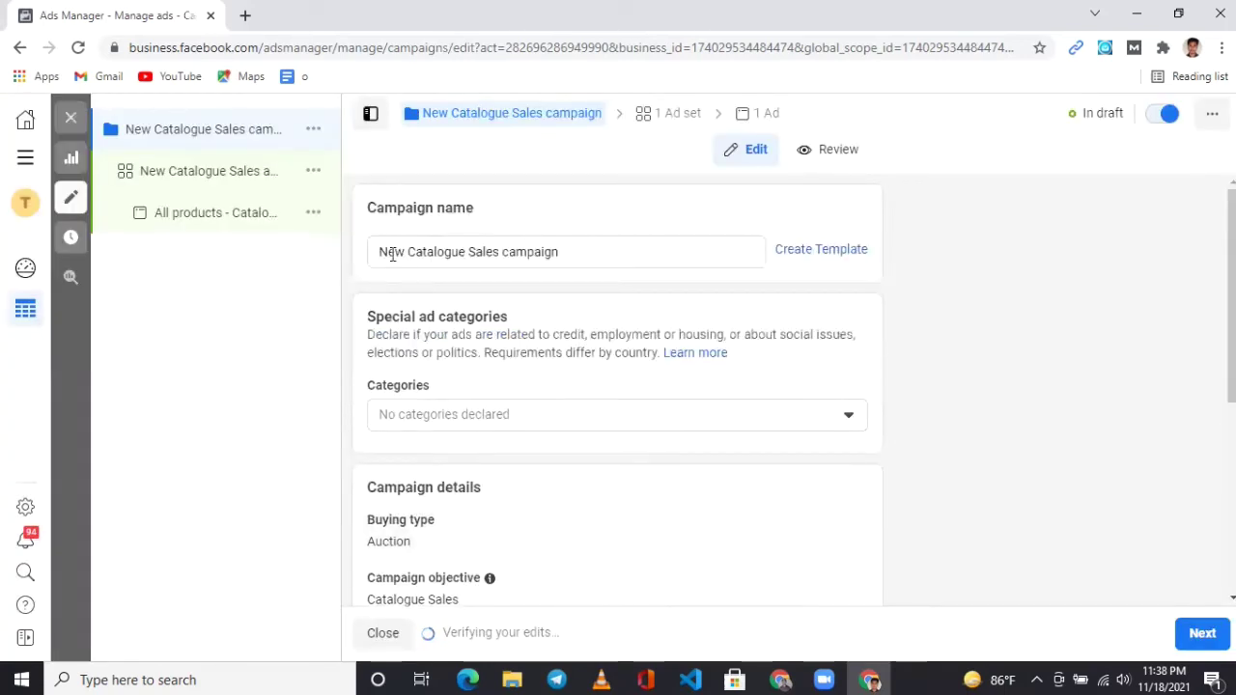
Step: Rename the campaign as "Catalogue Sales campaign | AU, USA, UK"
{"action": "double_click", "coordinate": [392, 252]}
{"action": "key", "text": "BackSpace"}
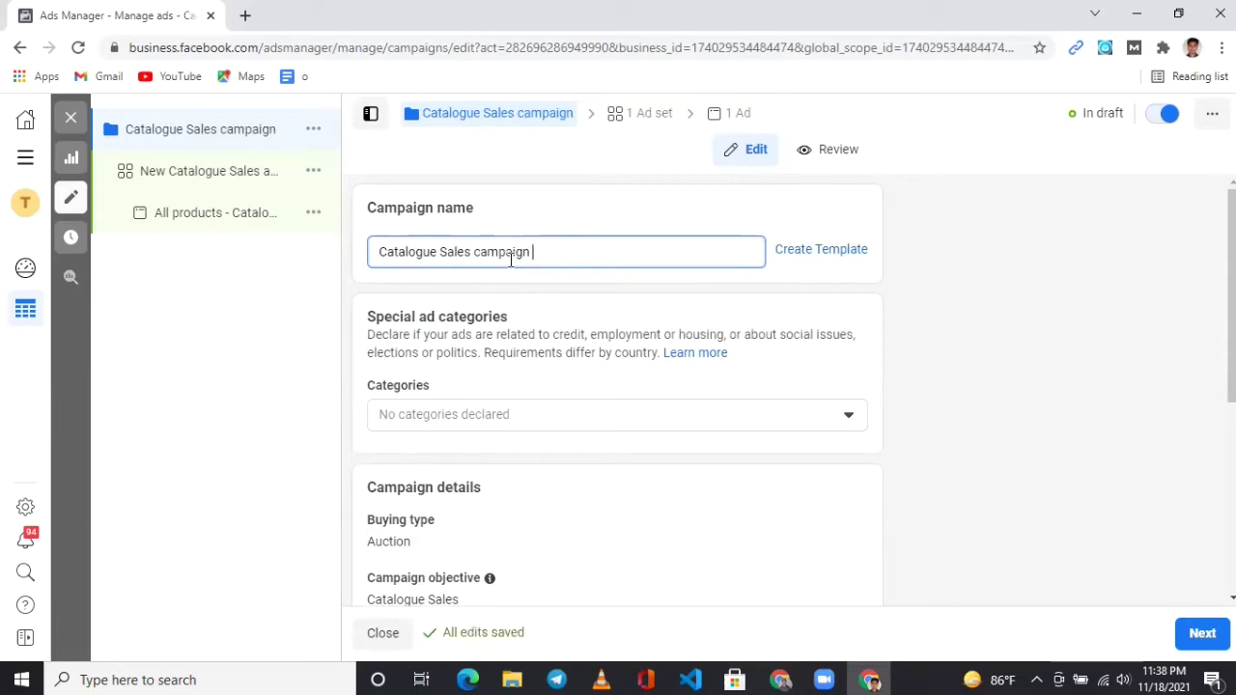
{"action": "type", "text": "|"}
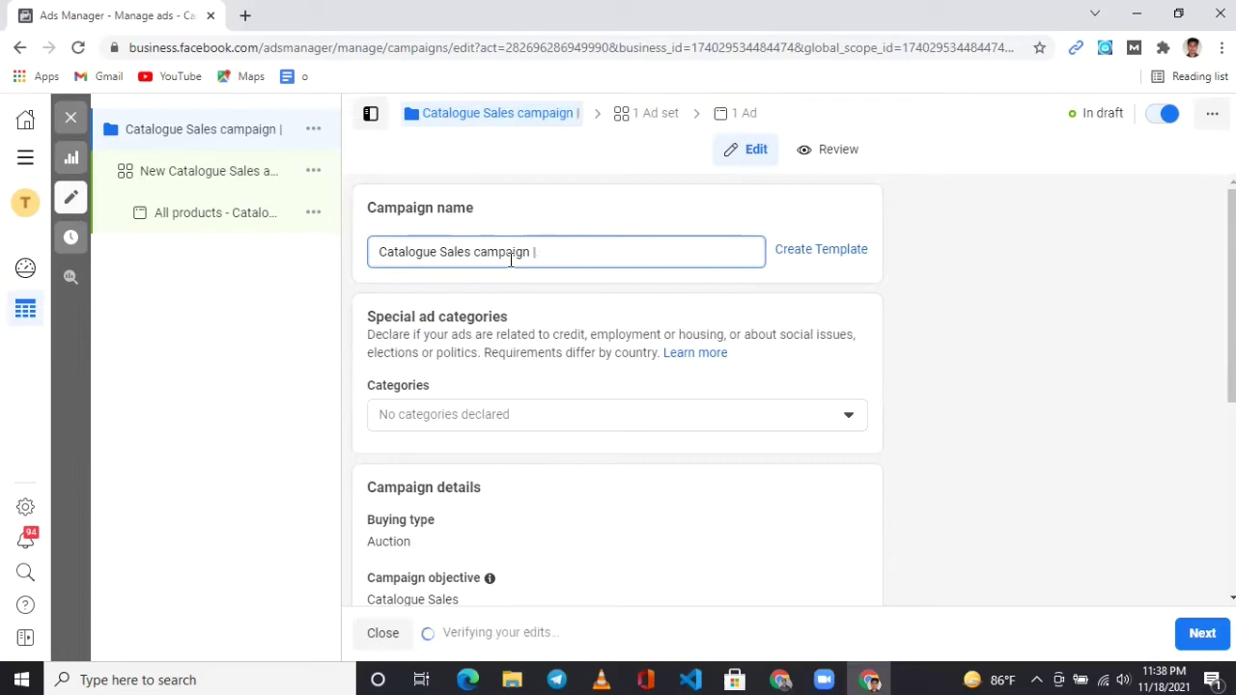
{"action": "type", "text": " AU,"}
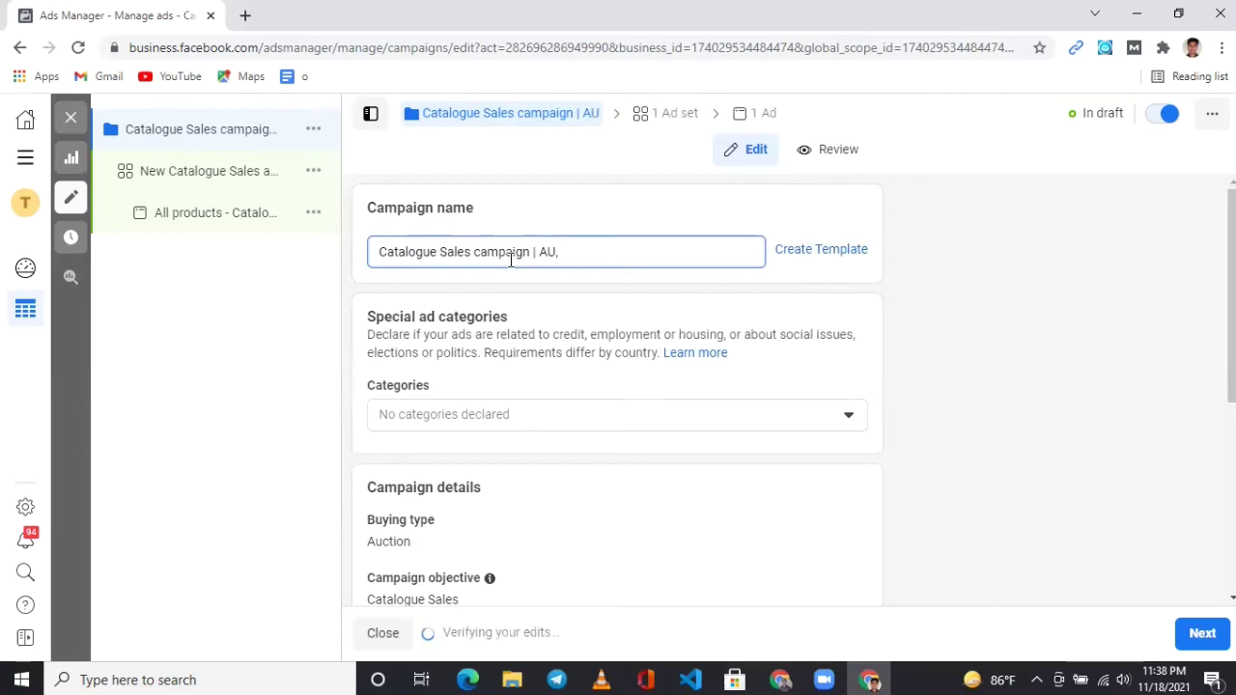
{"action": "type", "text": "USA, UK"}
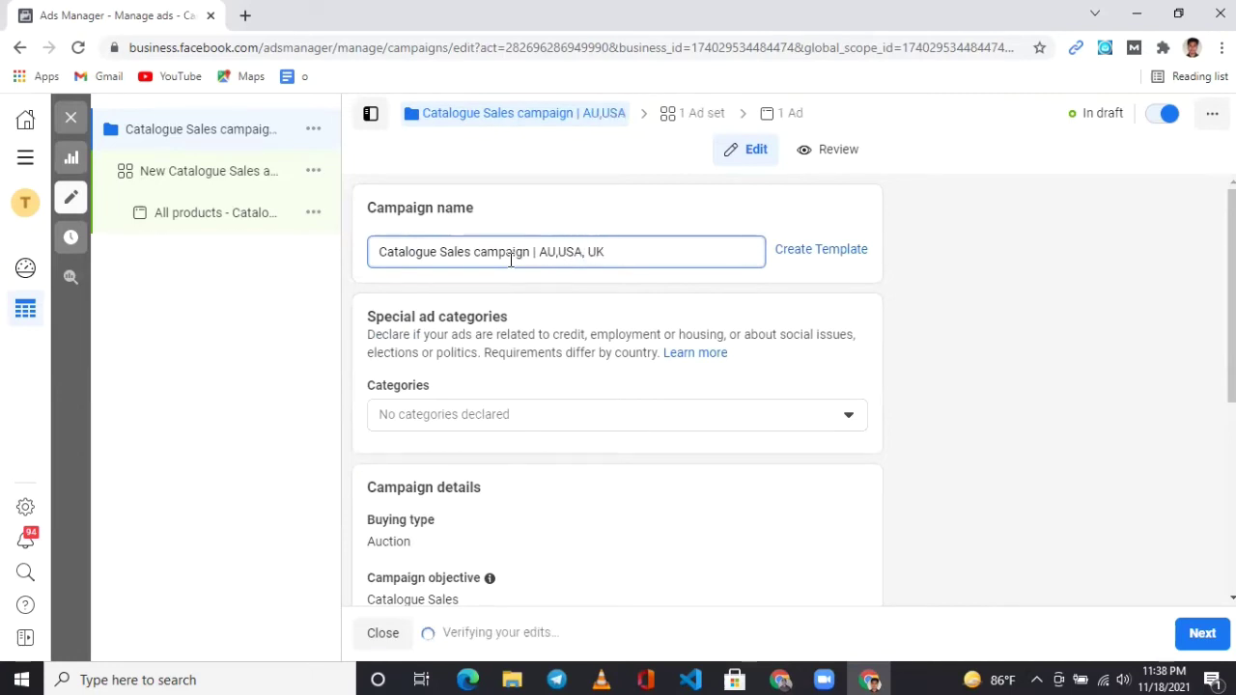
{"action": "left_click", "coordinate": [560, 251]}
Step: Review the campaign's catalogue, A/B test and budget optimisation settings, and continue to the ad set
{"action": "scroll", "coordinate": [558, 357], "scroll_direction": "down", "scroll_amount": 2}
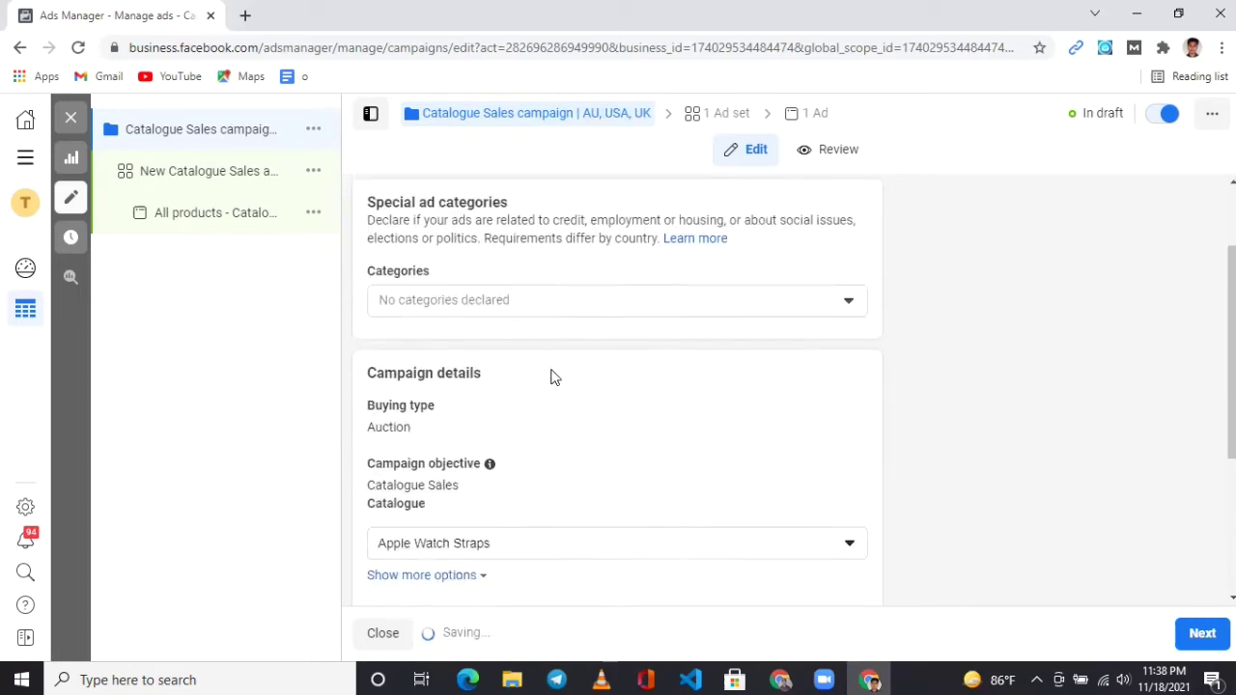
{"action": "scroll", "coordinate": [439, 425], "scroll_direction": "down", "scroll_amount": 1}
{"action": "scroll", "coordinate": [436, 454], "scroll_direction": "down", "scroll_amount": 1}
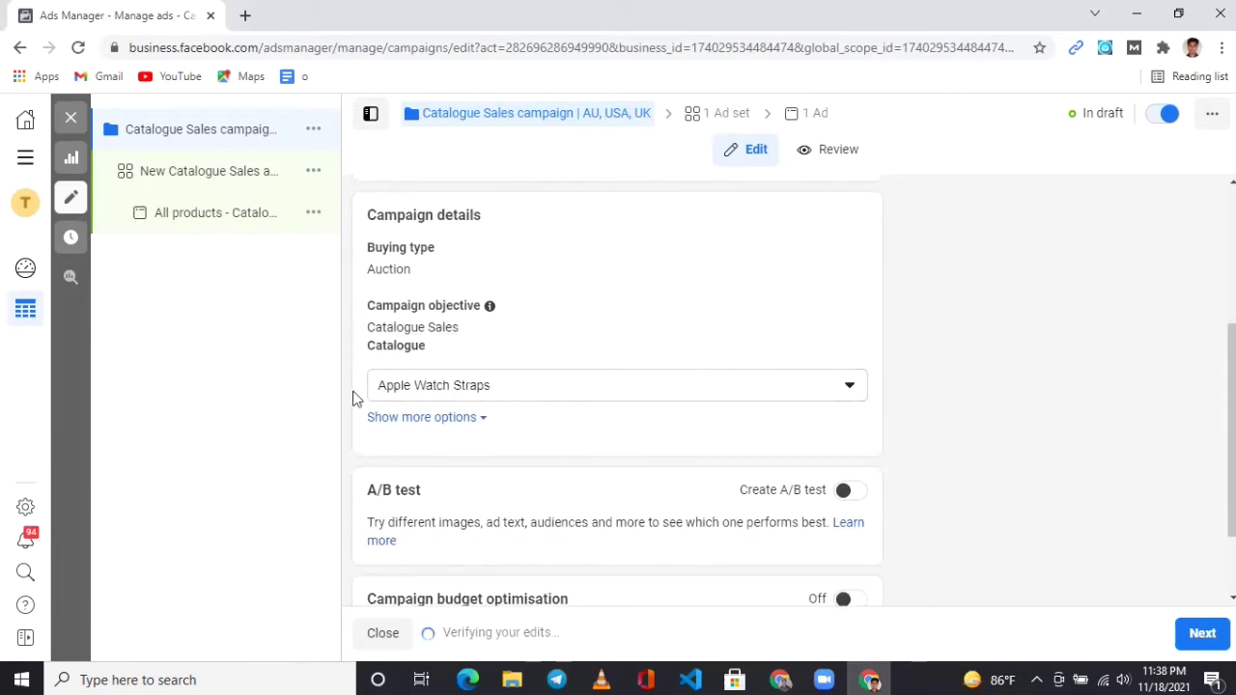
{"action": "left_click", "coordinate": [587, 386]}
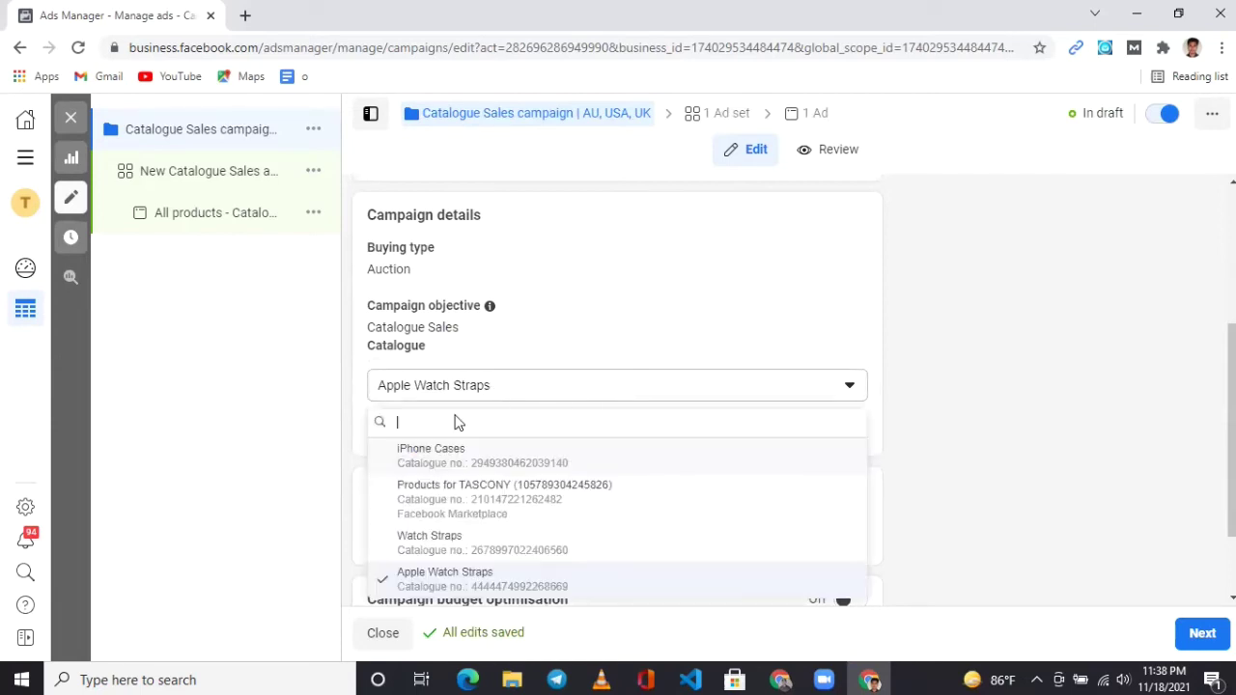
{"action": "left_click", "coordinate": [866, 340]}
{"action": "scroll", "coordinate": [459, 396], "scroll_direction": "down", "scroll_amount": 1}
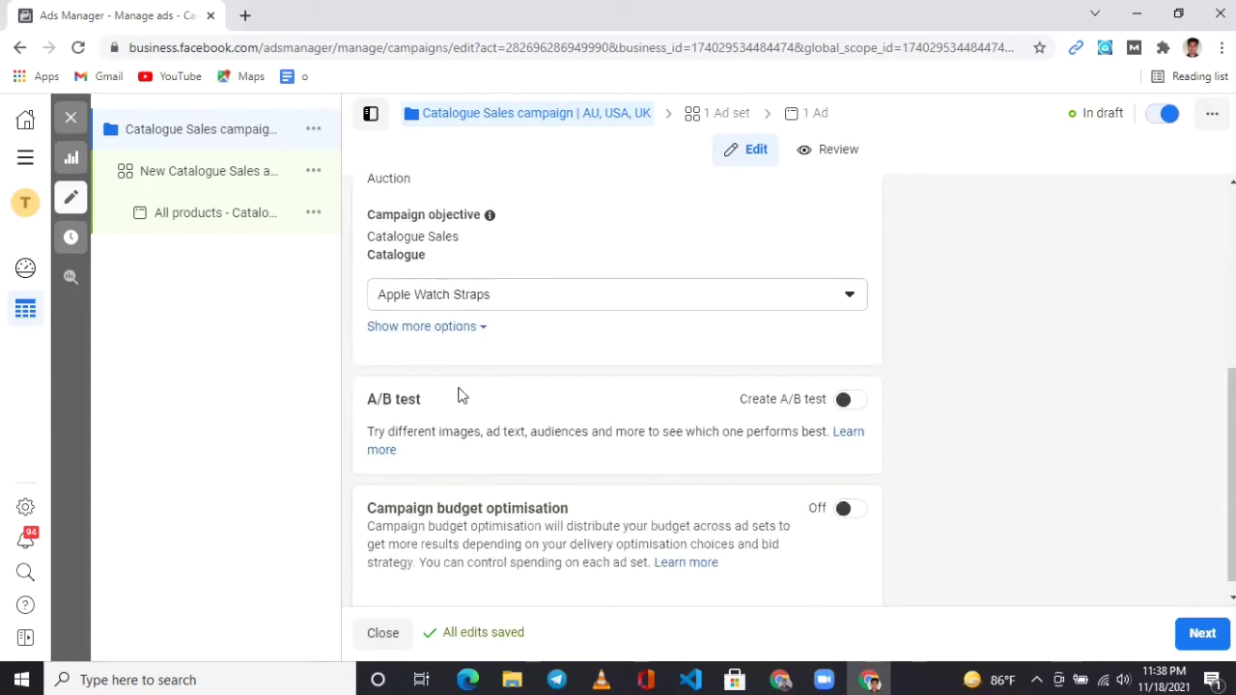
{"action": "scroll", "coordinate": [696, 447], "scroll_direction": "down", "scroll_amount": 1}
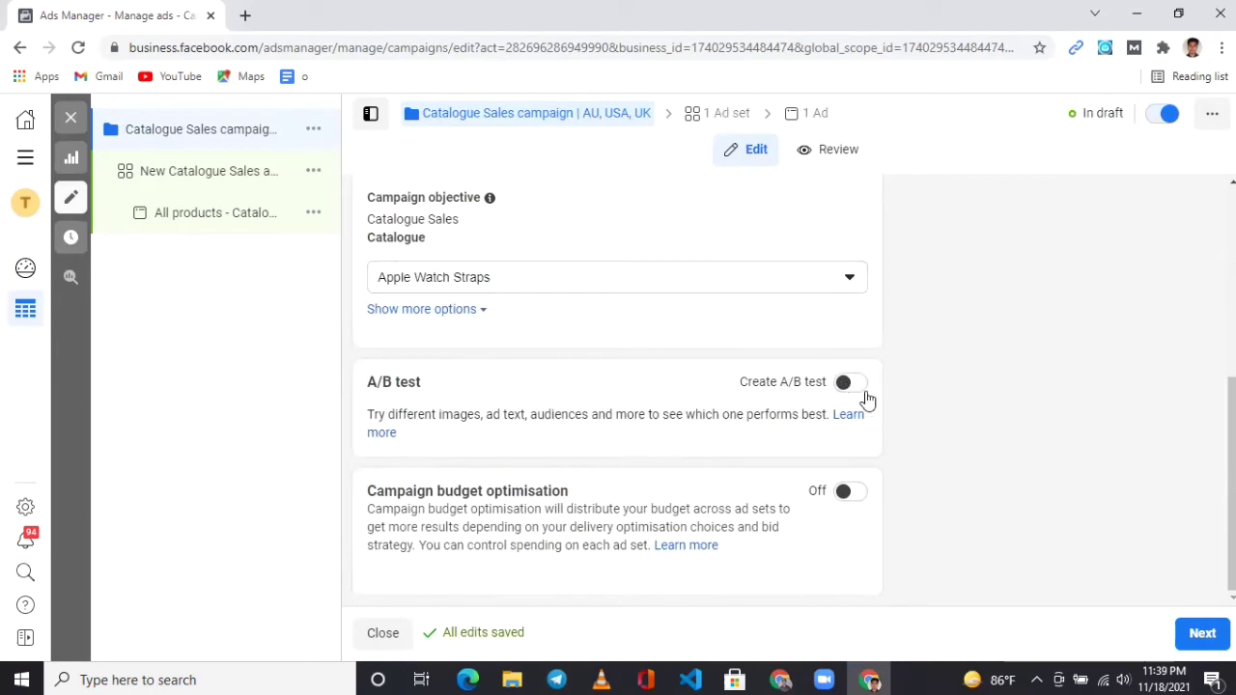
{"action": "left_click", "coordinate": [1201, 633]}
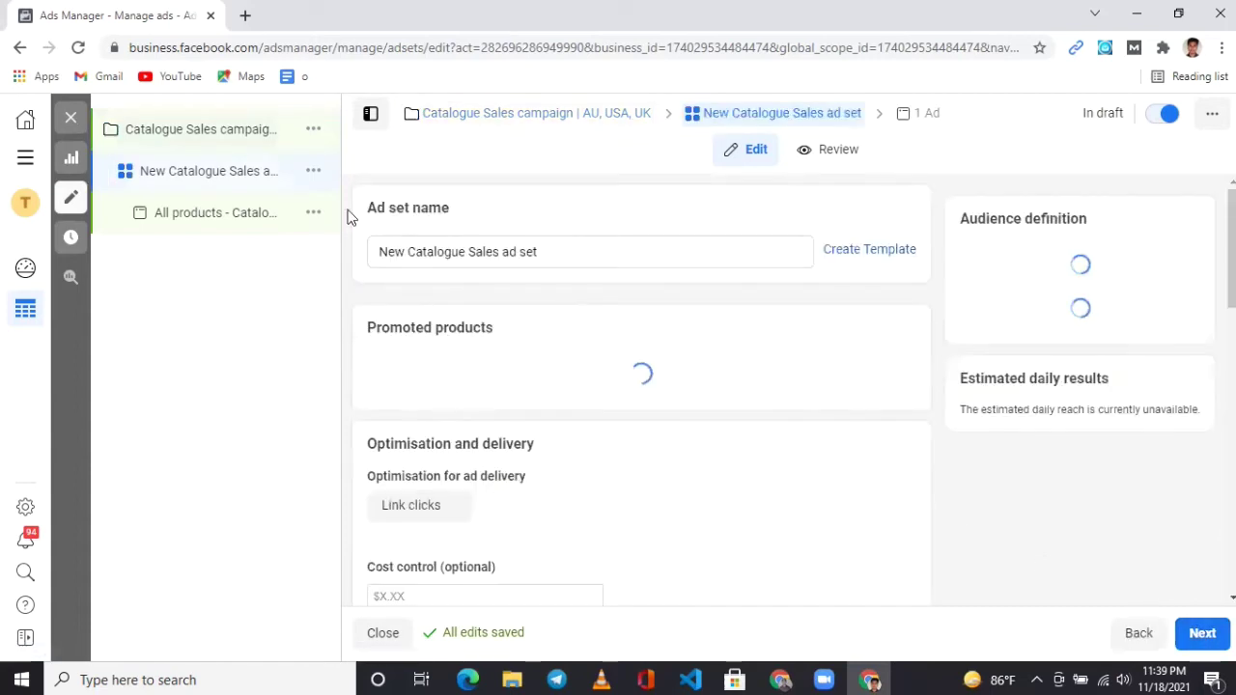
Step: Shorten the ad set name to "New Catalogue Sales ad"
{"action": "double_click", "coordinate": [527, 251]}
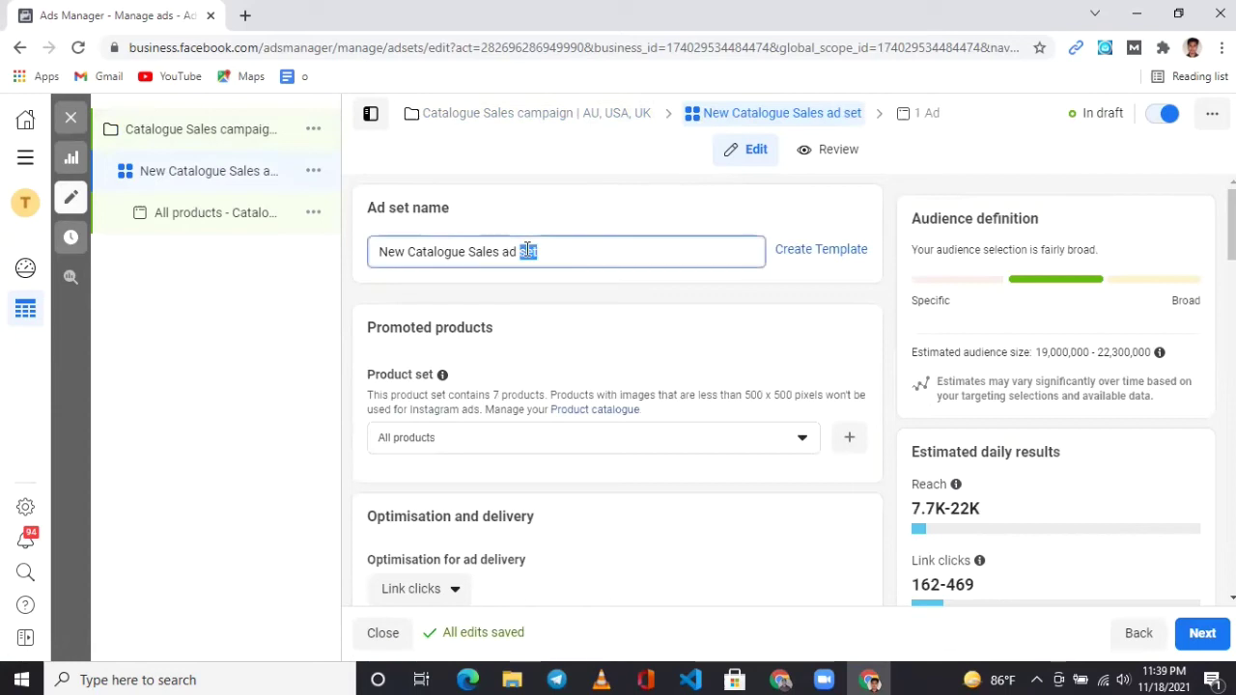
{"action": "key", "text": "BackSpace"}
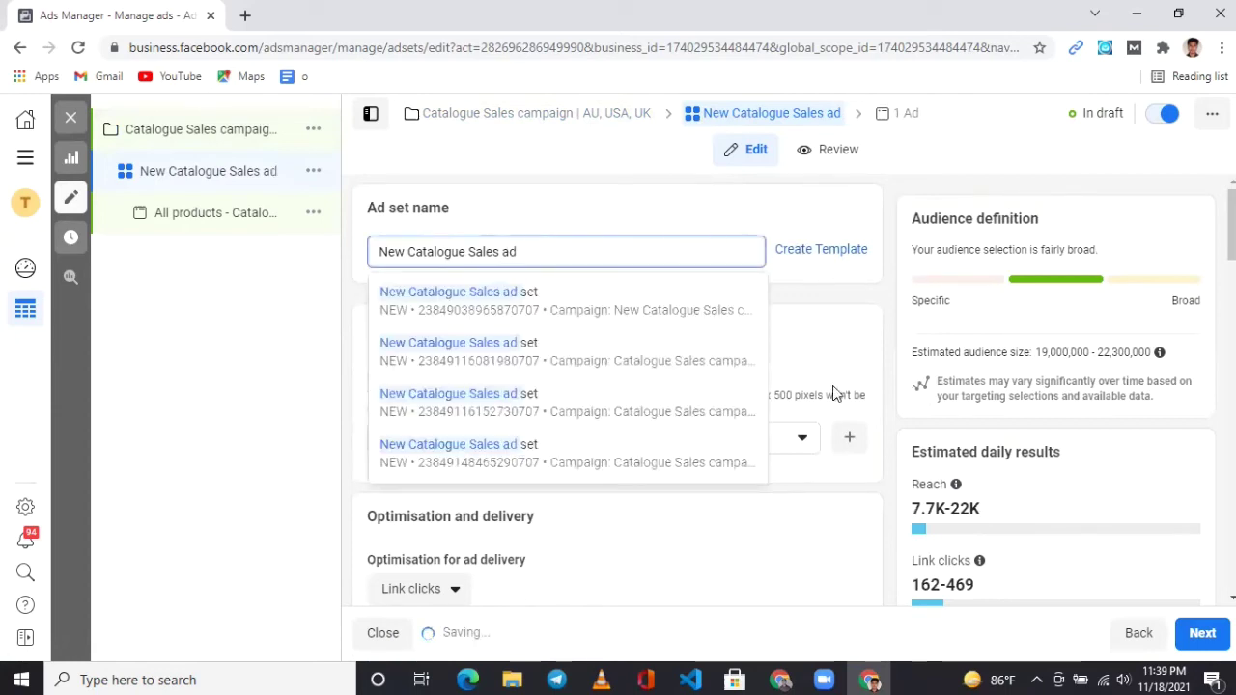
{"action": "scroll", "coordinate": [844, 396], "scroll_direction": "down", "scroll_amount": 1}
{"action": "left_click", "coordinate": [864, 404]}
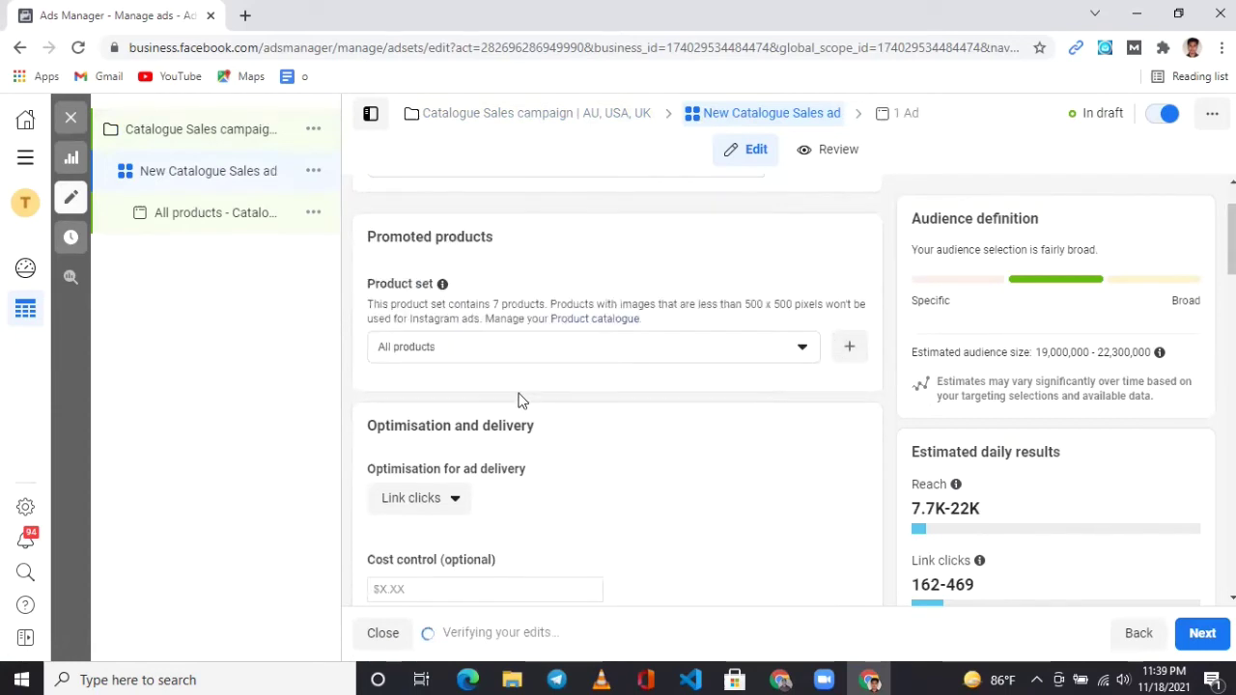
Step: Choose All products as the product set promoted by the ad set
{"action": "scroll", "coordinate": [541, 376], "scroll_direction": "down", "scroll_amount": 1}
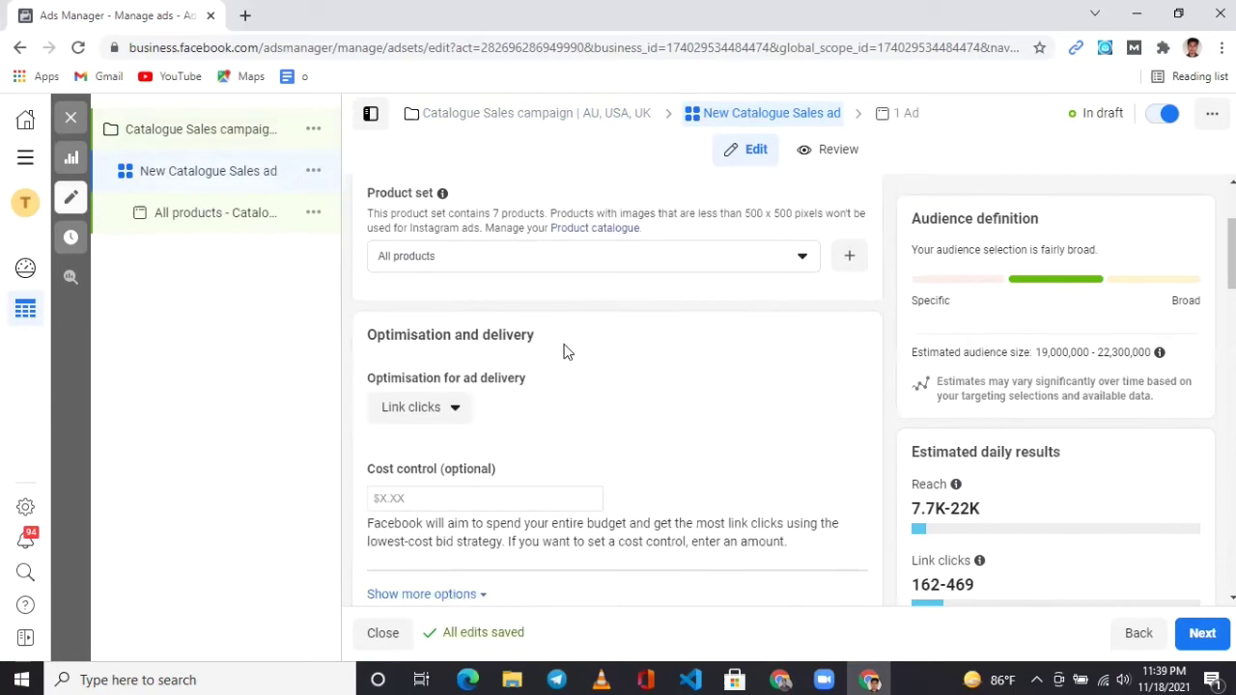
{"action": "left_click", "coordinate": [449, 254]}
{"action": "left_click", "coordinate": [425, 320]}
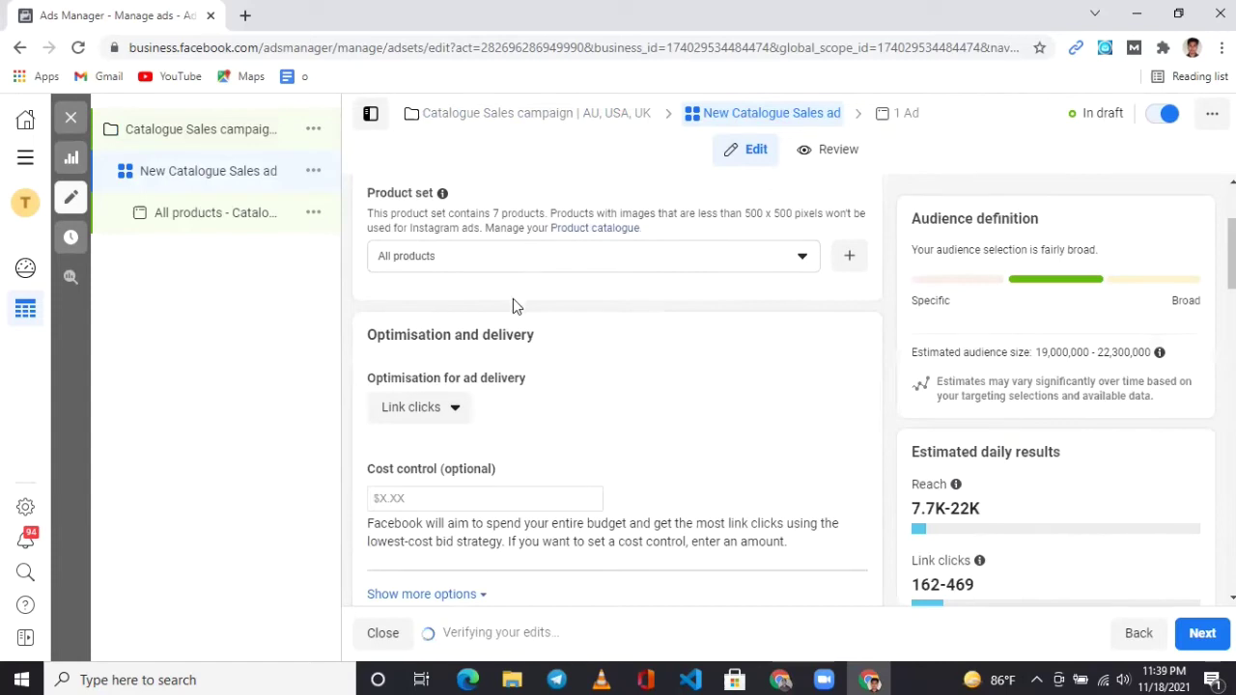
{"action": "scroll", "coordinate": [513, 306], "scroll_direction": "down", "scroll_amount": 1}
{"action": "scroll", "coordinate": [482, 295], "scroll_direction": "up", "scroll_amount": 1}
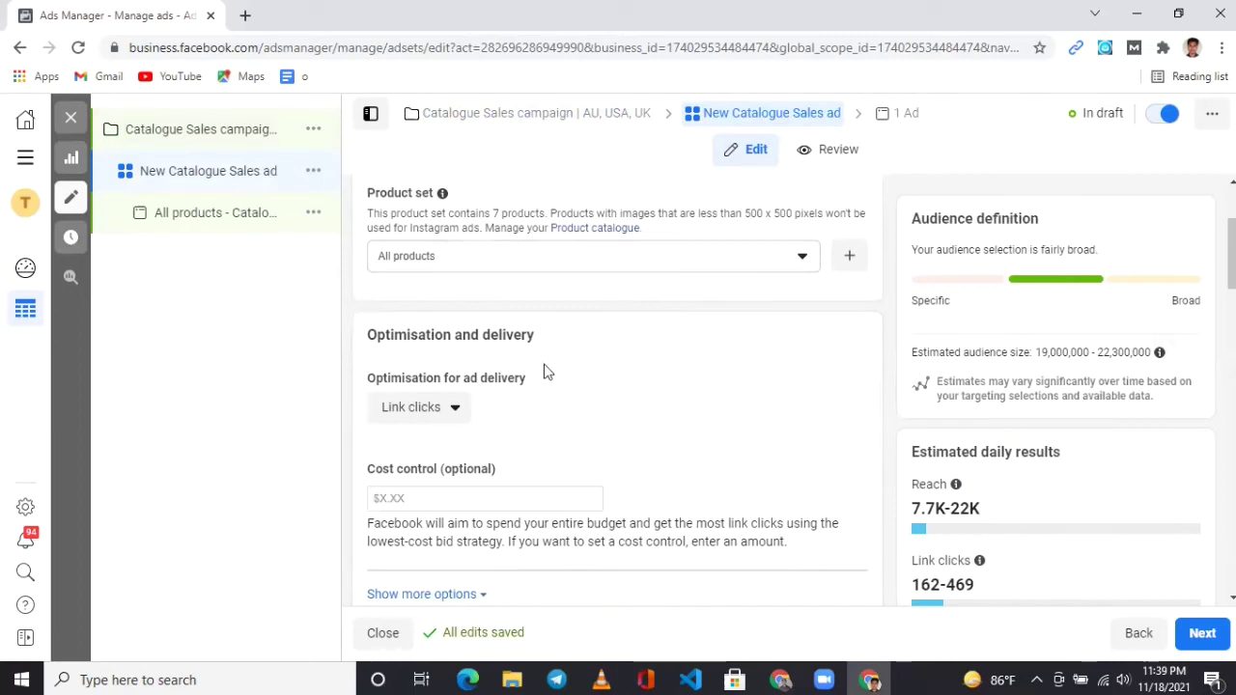
Step: Examine the available choices for ad delivery optimisation, from value and conversion events to link clicks and impressions
{"action": "left_click", "coordinate": [426, 415]}
{"action": "scroll", "coordinate": [452, 540], "scroll_direction": "down", "scroll_amount": 2}
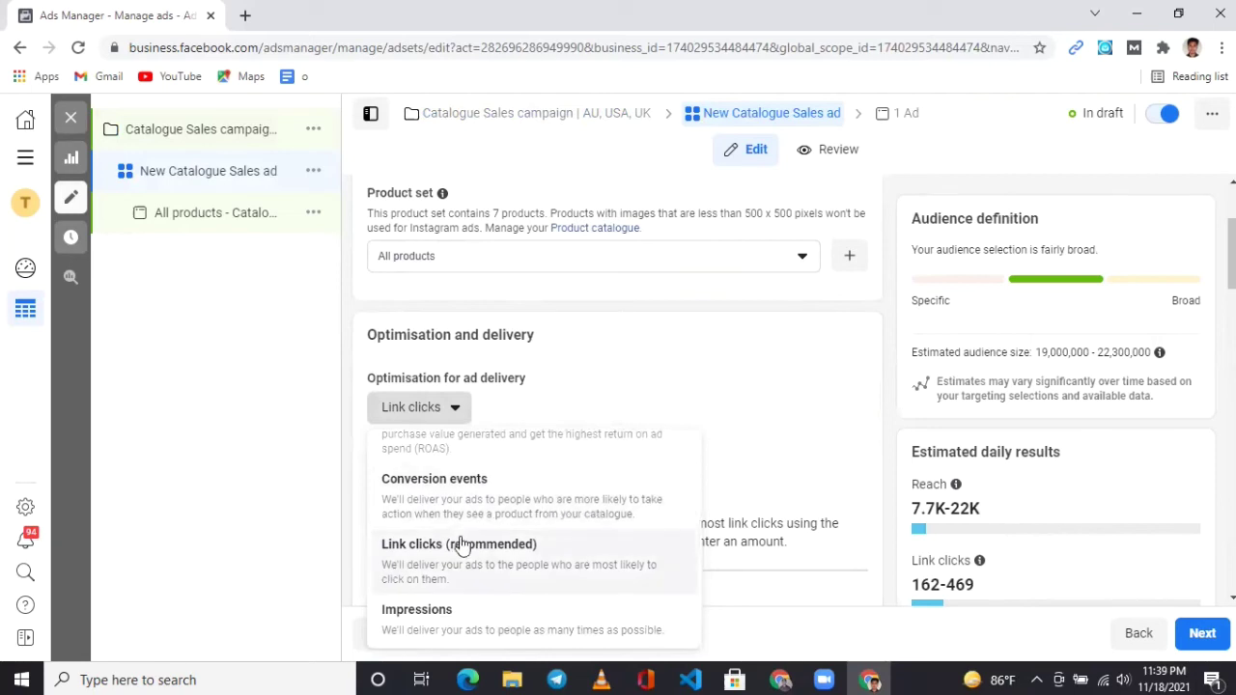
{"action": "scroll", "coordinate": [492, 555], "scroll_direction": "up", "scroll_amount": 1}
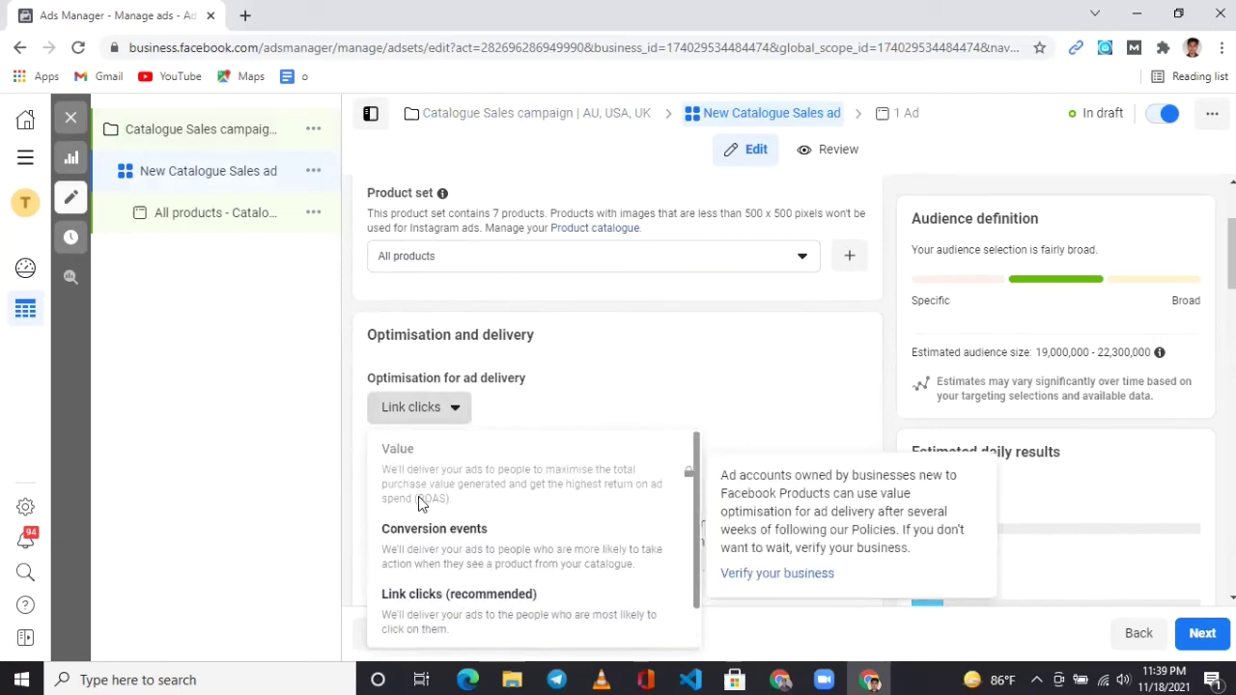
{"action": "scroll", "coordinate": [481, 509], "scroll_direction": "down", "scroll_amount": 1}
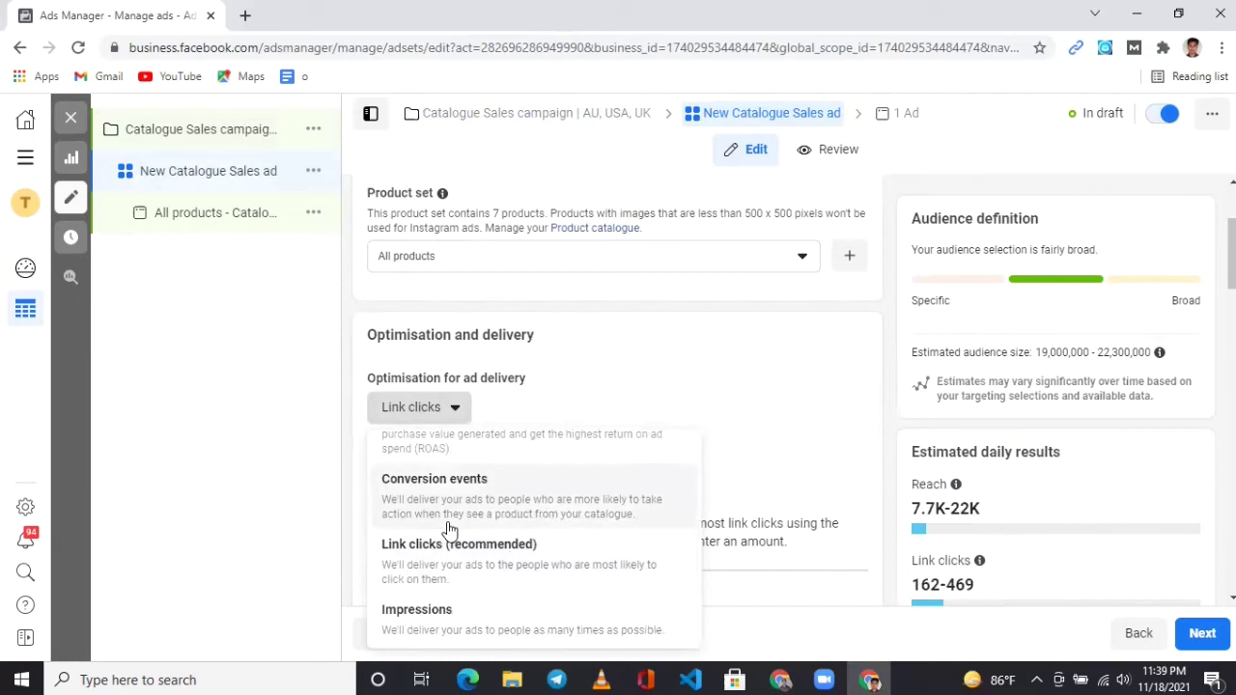
{"action": "scroll", "coordinate": [444, 531], "scroll_direction": "up", "scroll_amount": 1}
{"action": "scroll", "coordinate": [884, 360], "scroll_direction": "down", "scroll_amount": 3}
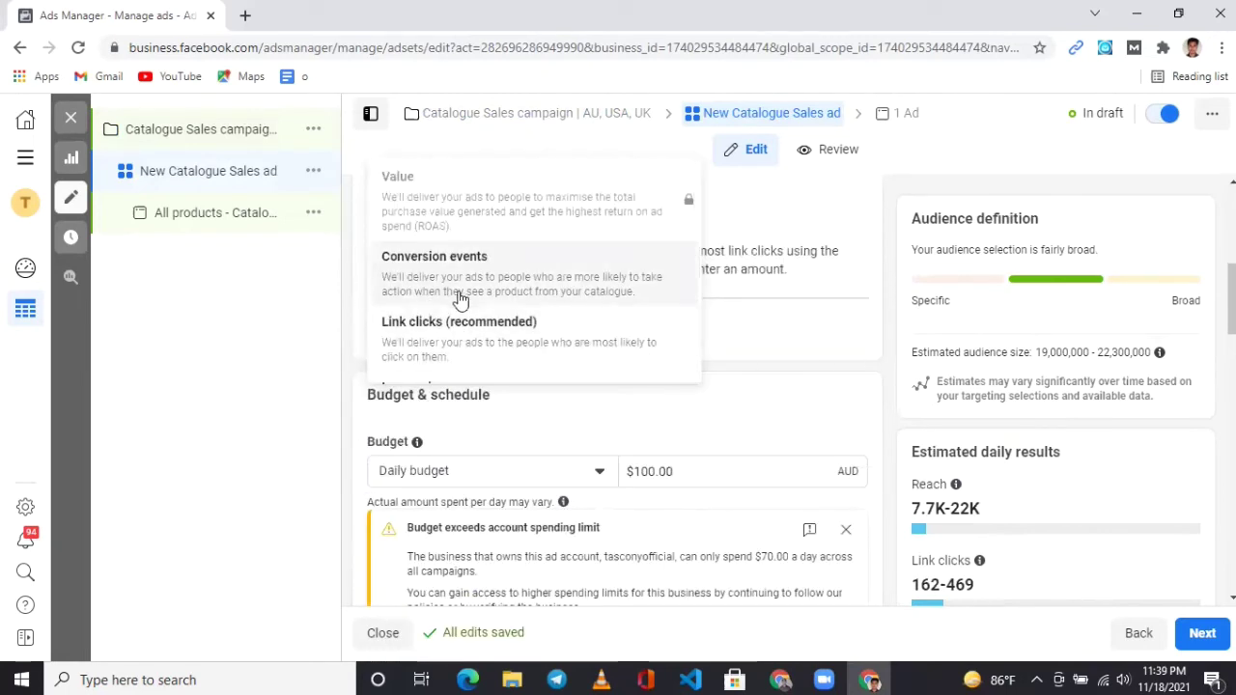
{"action": "scroll", "coordinate": [488, 376], "scroll_direction": "down", "scroll_amount": 1}
{"action": "scroll", "coordinate": [486, 342], "scroll_direction": "up", "scroll_amount": 1}
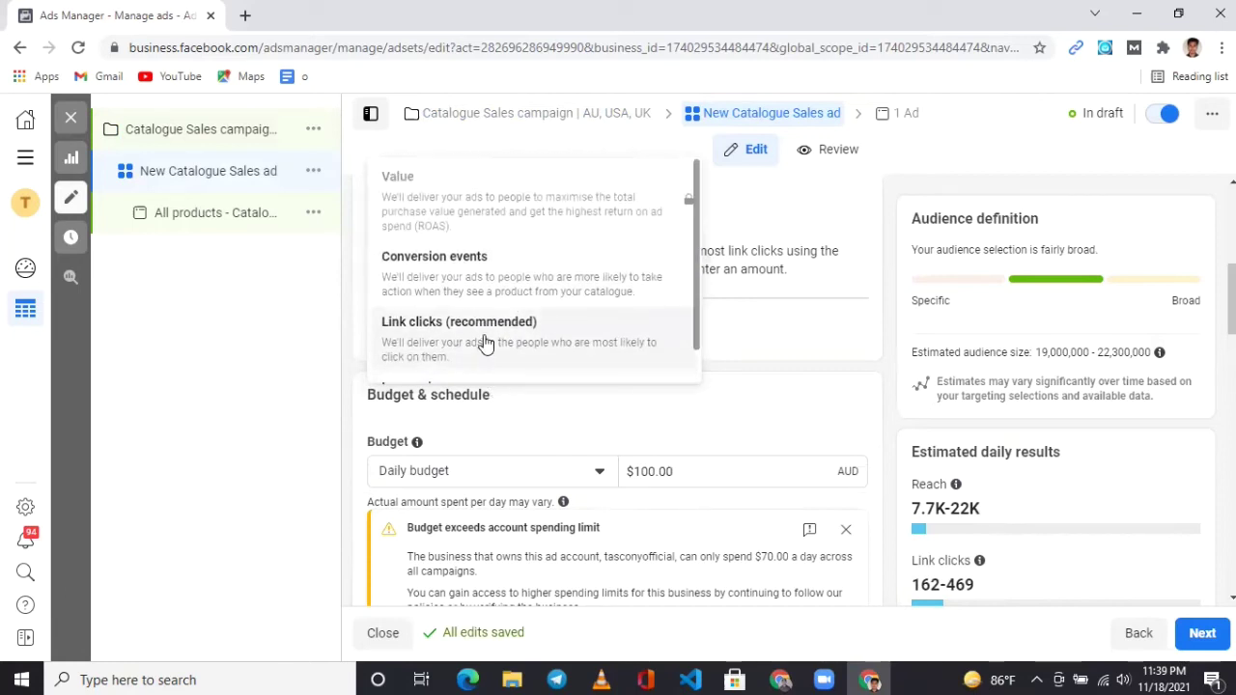
{"action": "scroll", "coordinate": [486, 345], "scroll_direction": "down", "scroll_amount": 1}
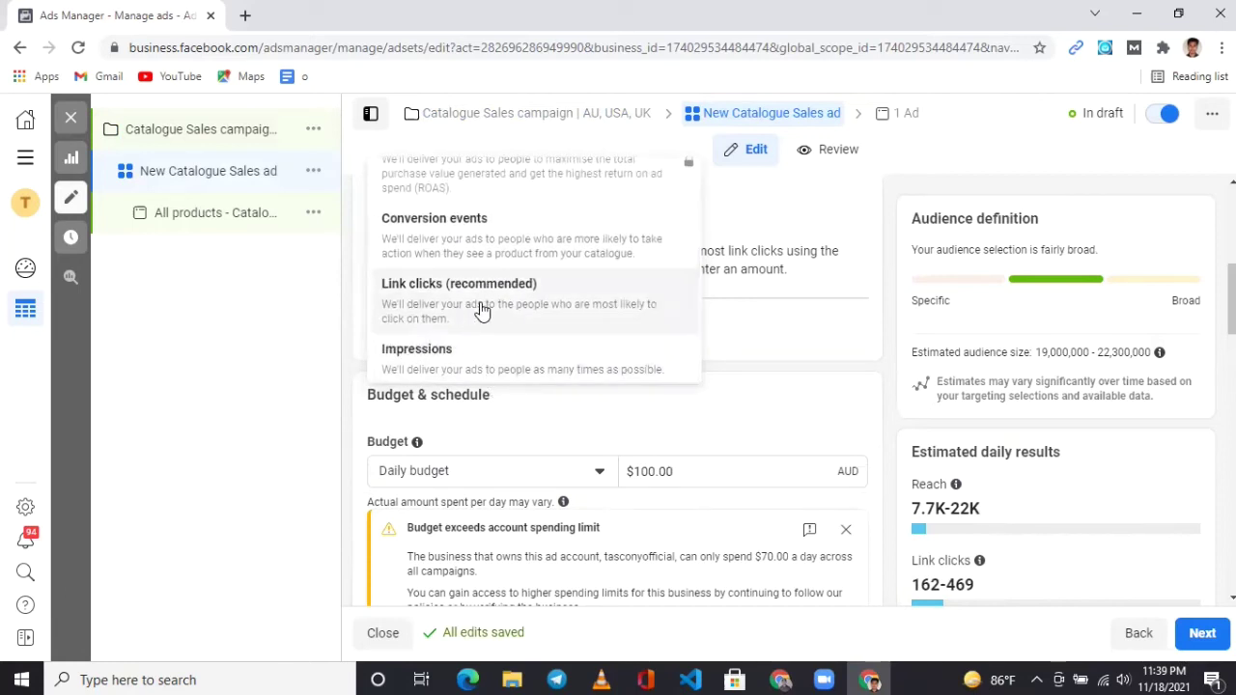
Step: Set the ad set's daily budget to 20.00 AUD
{"action": "scroll", "coordinate": [840, 359], "scroll_direction": "down", "scroll_amount": 1}
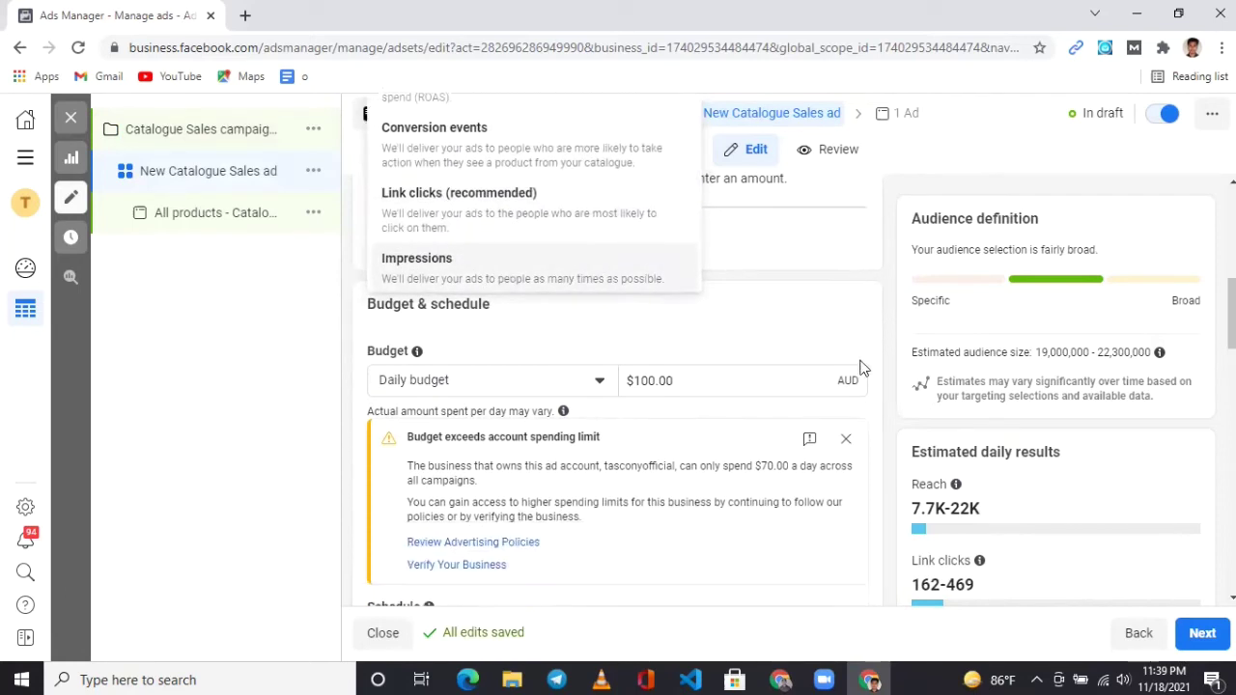
{"action": "left_click", "coordinate": [652, 380]}
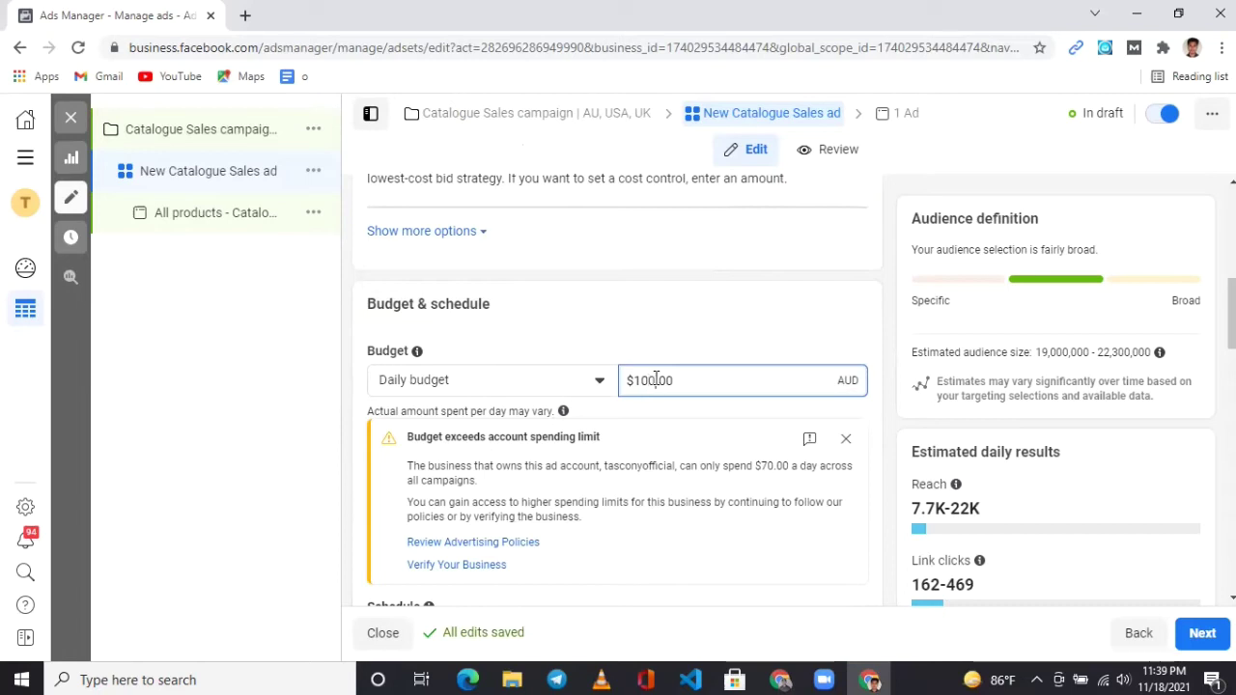
{"action": "key", "text": "BackSpace"}
{"action": "key", "text": "BackSpace"}
{"action": "key", "text": "BackSpace"}
{"action": "type", "text": "20"}
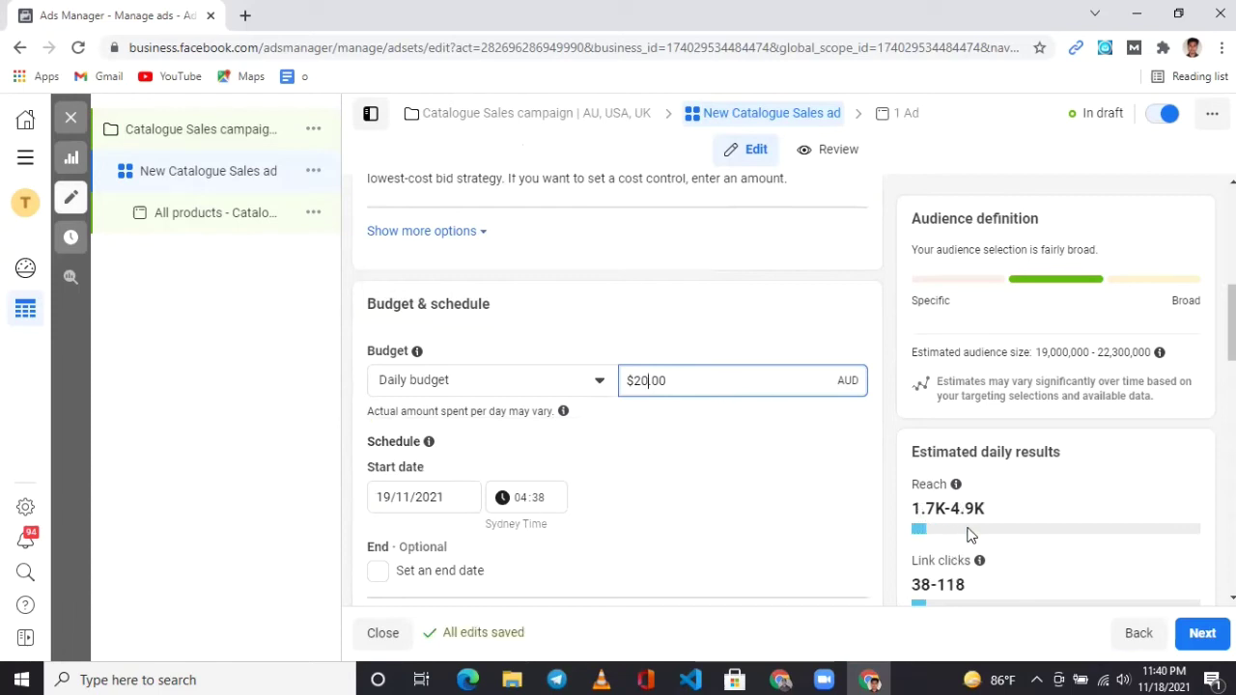
{"action": "scroll", "coordinate": [898, 508], "scroll_direction": "down", "scroll_amount": 1}
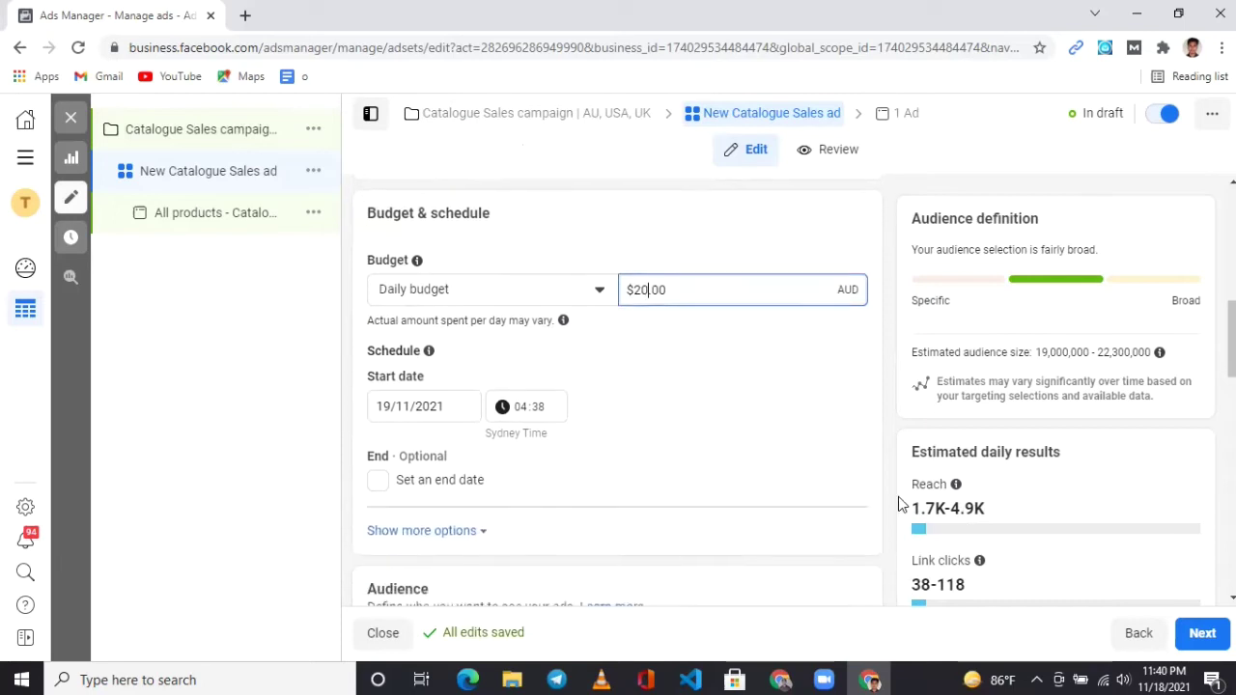
Step: Examine the ad set's schedule, existing custom audiences, location, age, gender, detailed targeting and placement settings
{"action": "scroll", "coordinate": [574, 477], "scroll_direction": "down", "scroll_amount": 5}
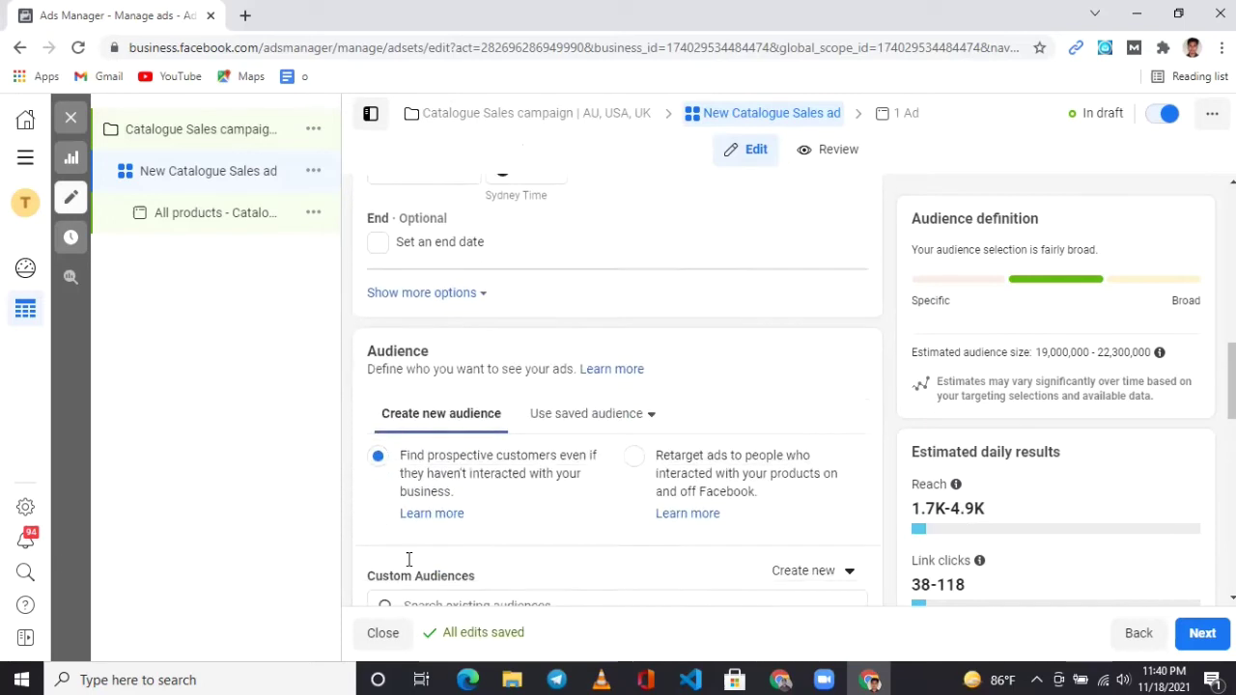
{"action": "left_click", "coordinate": [467, 388]}
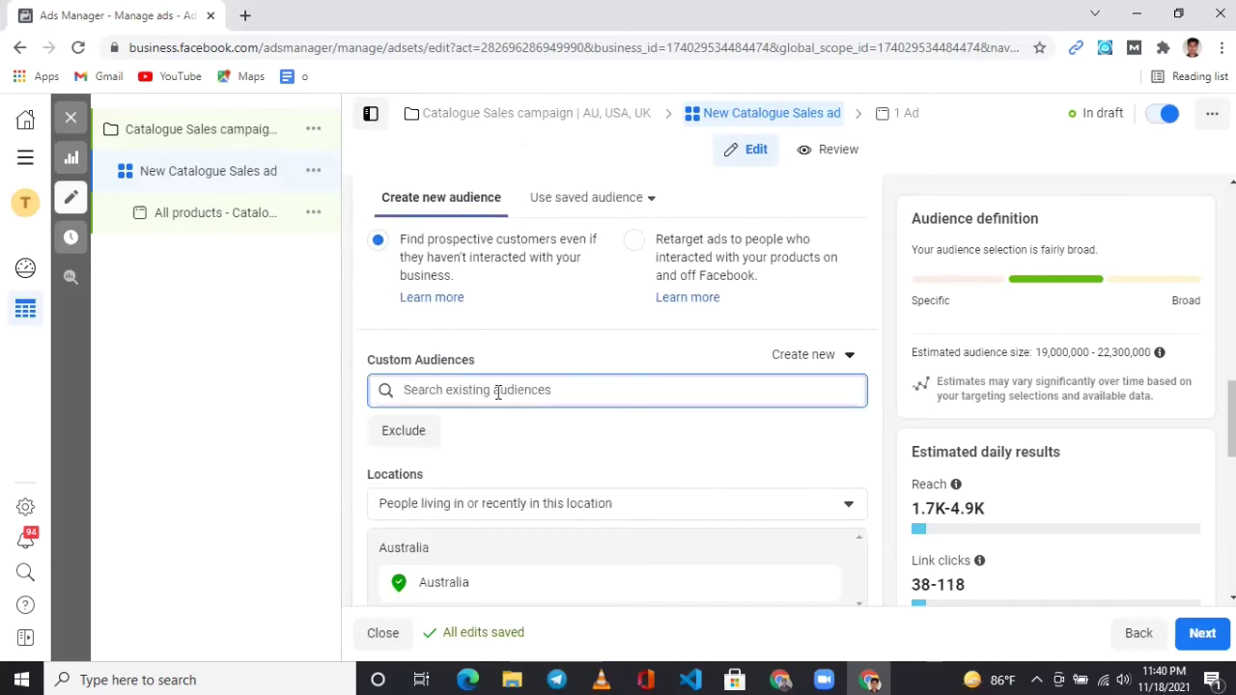
{"action": "scroll", "coordinate": [541, 386], "scroll_direction": "down", "scroll_amount": 1}
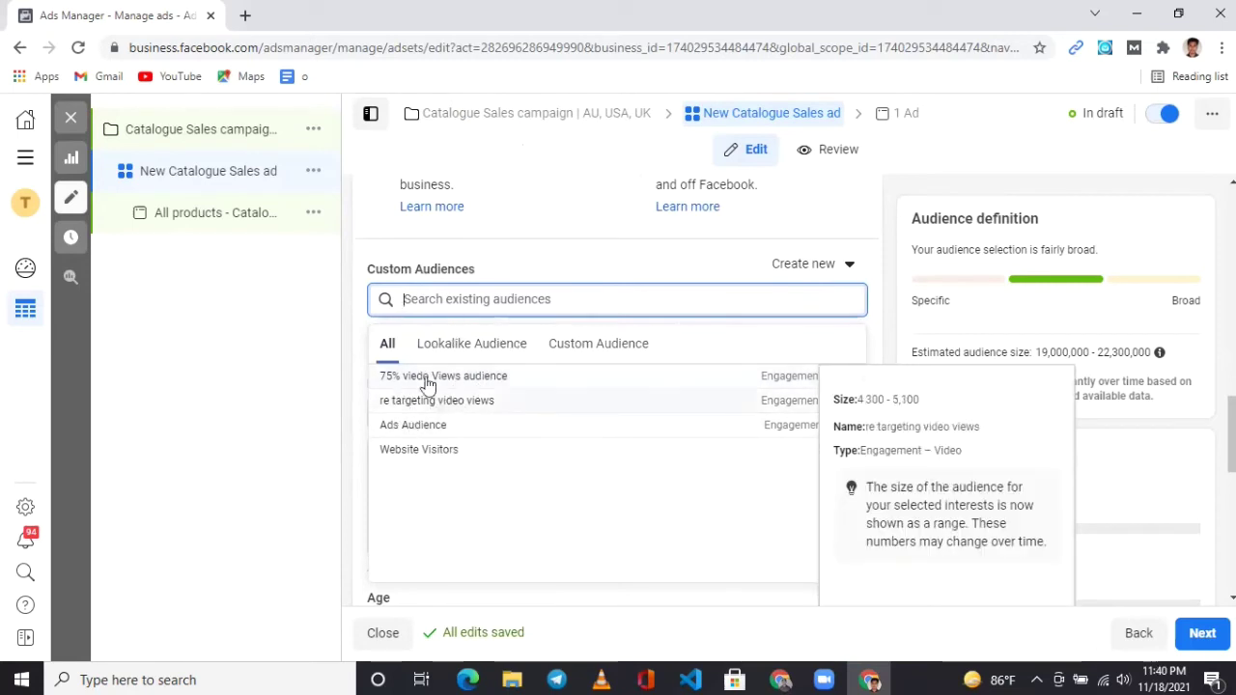
{"action": "left_click", "coordinate": [357, 337]}
{"action": "scroll", "coordinate": [425, 553], "scroll_direction": "down", "scroll_amount": 1}
{"action": "scroll", "coordinate": [425, 553], "scroll_direction": "down", "scroll_amount": 2}
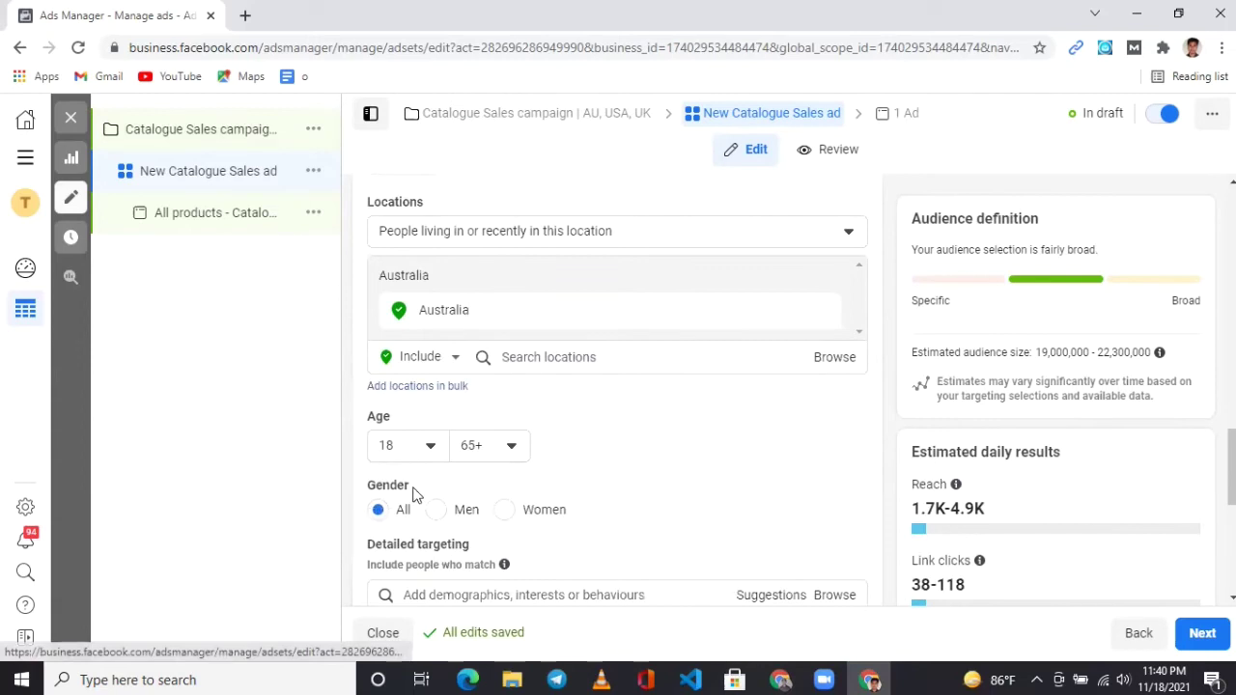
{"action": "scroll", "coordinate": [753, 290], "scroll_direction": "down", "scroll_amount": 1}
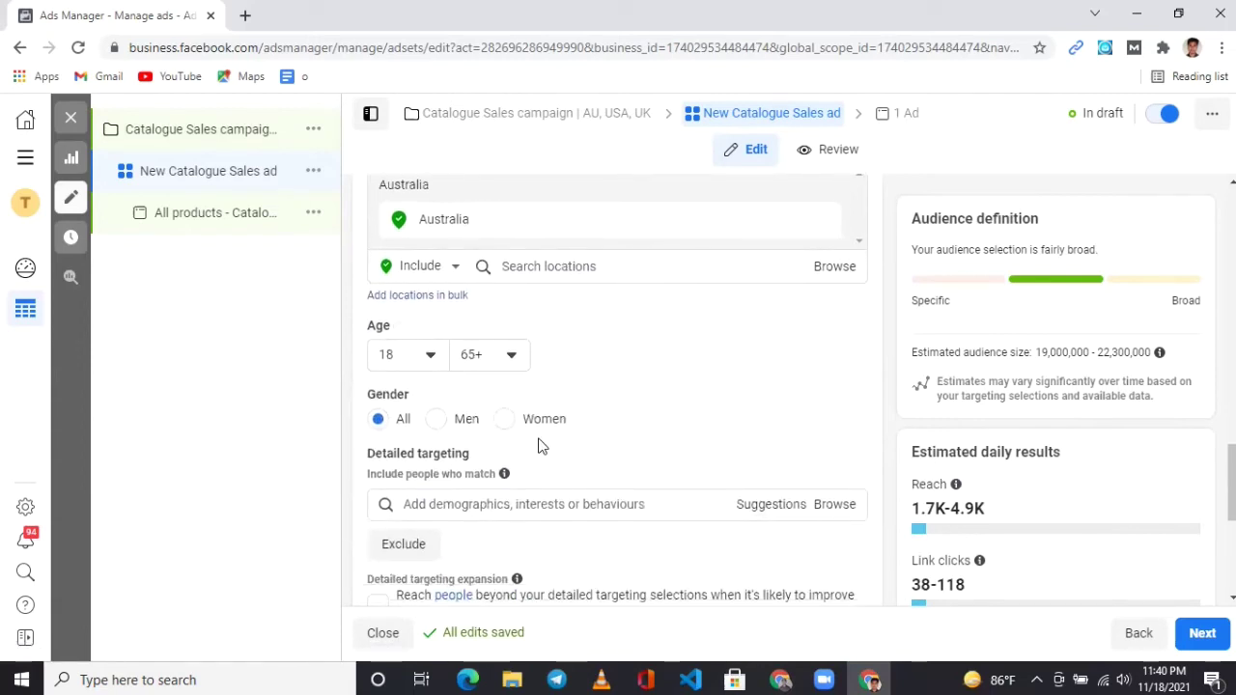
{"action": "scroll", "coordinate": [540, 441], "scroll_direction": "down", "scroll_amount": 2}
{"action": "left_click", "coordinate": [419, 322]}
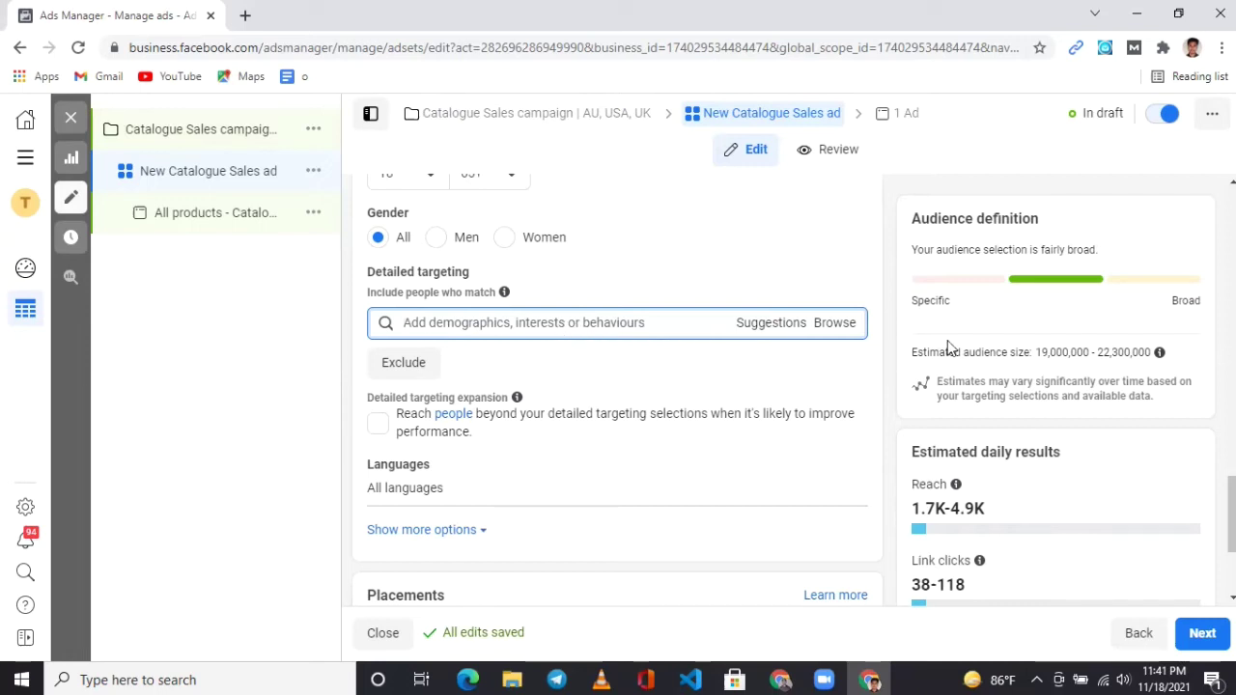
{"action": "scroll", "coordinate": [859, 386], "scroll_direction": "down", "scroll_amount": 2}
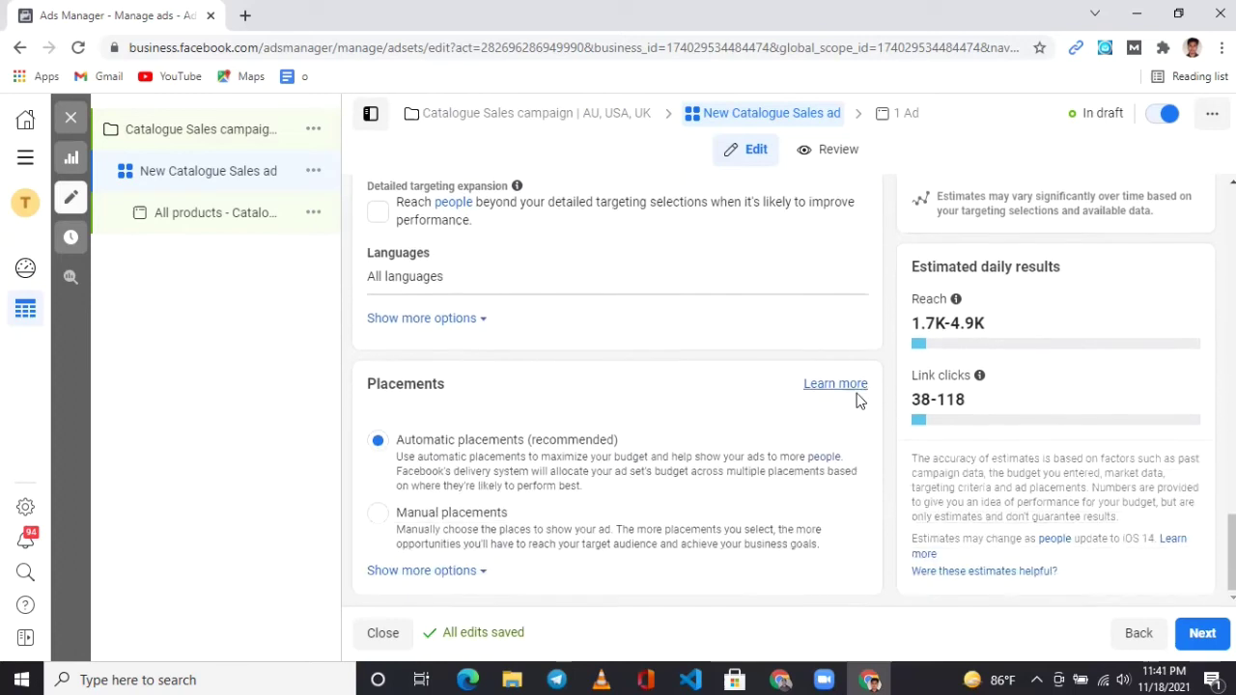
Step: Continue to the ad's setup and choose the Instagram account for its identity
{"action": "left_click", "coordinate": [1202, 633]}
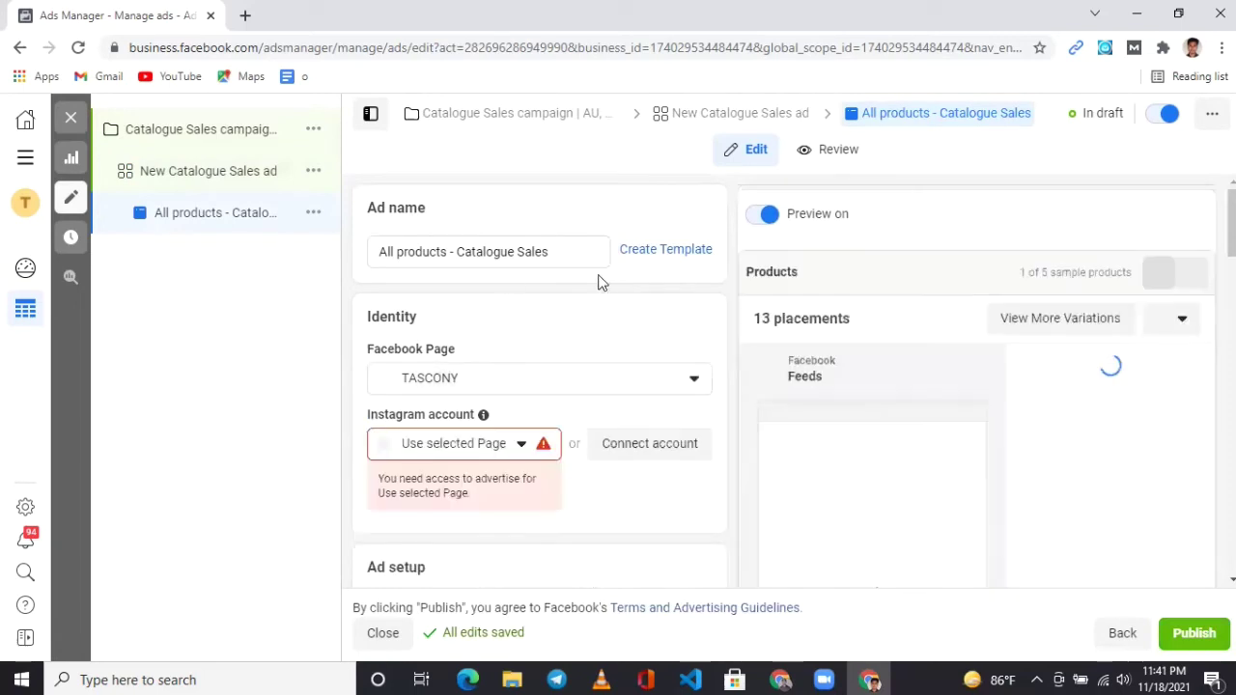
{"action": "left_click", "coordinate": [490, 443]}
{"action": "left_click", "coordinate": [463, 519]}
Step: Turn off Dynamic formats and creative in the ad setup
{"action": "scroll", "coordinate": [722, 393], "scroll_direction": "down", "scroll_amount": 4}
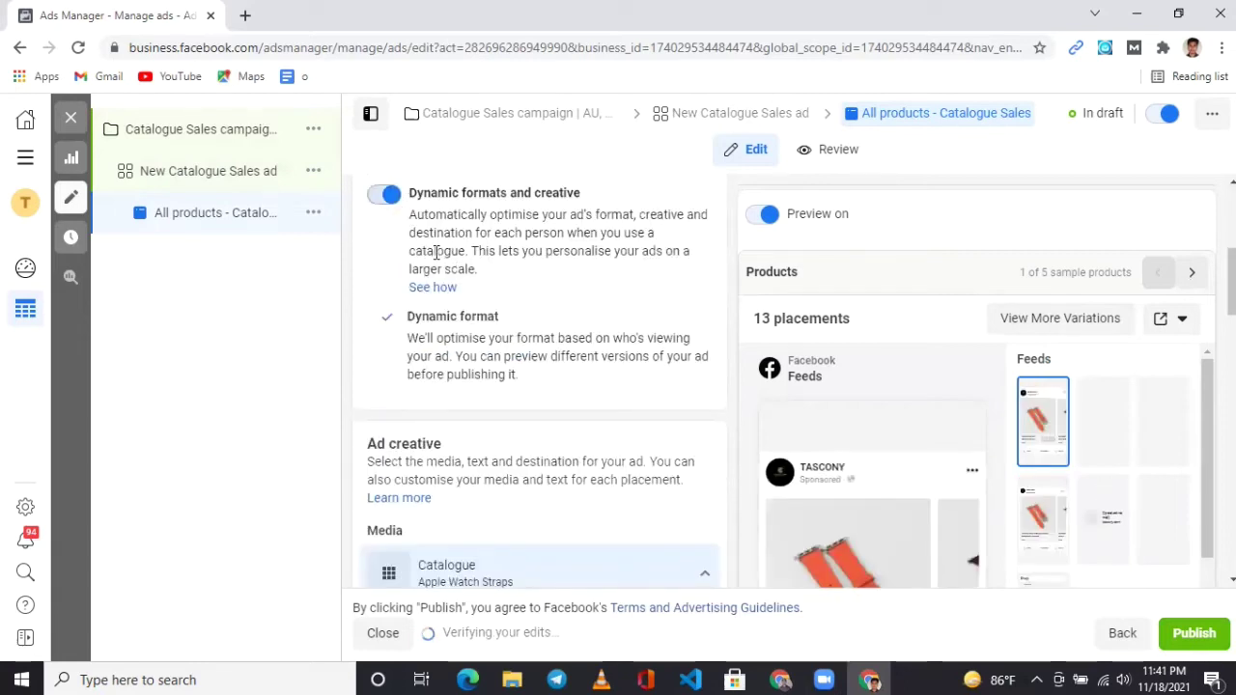
{"action": "scroll", "coordinate": [436, 252], "scroll_direction": "down", "scroll_amount": 1}
{"action": "scroll", "coordinate": [396, 241], "scroll_direction": "up", "scroll_amount": 1}
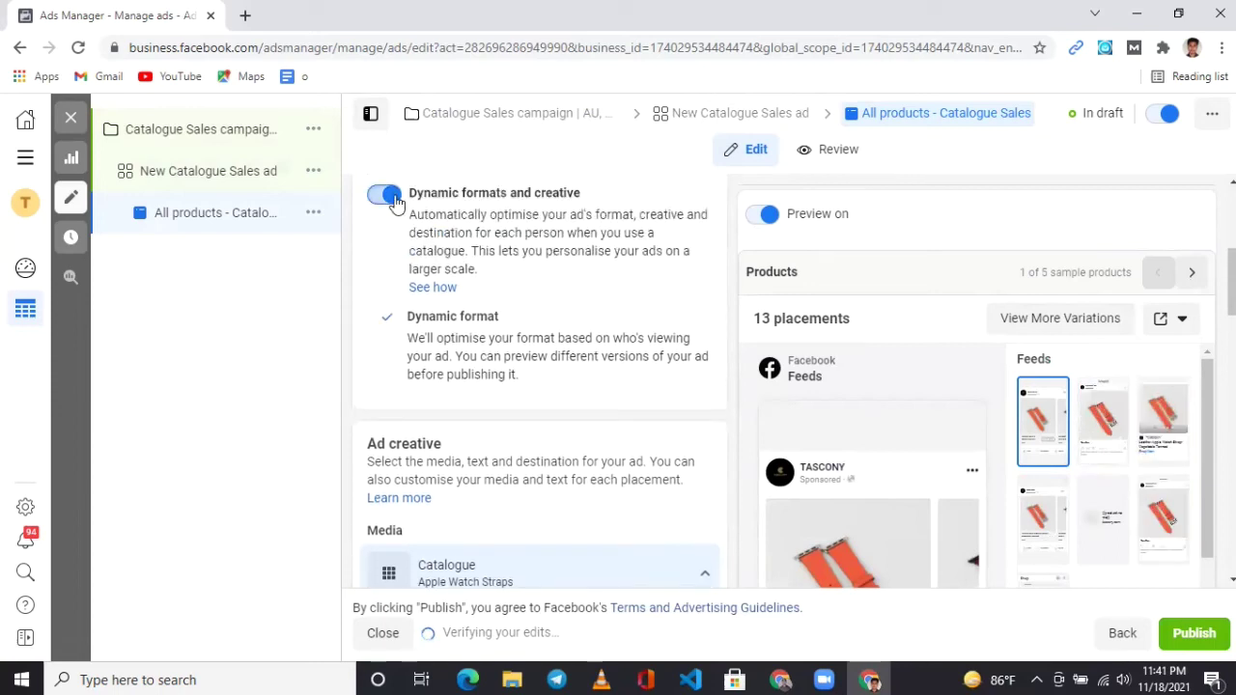
{"action": "left_click", "coordinate": [390, 196]}
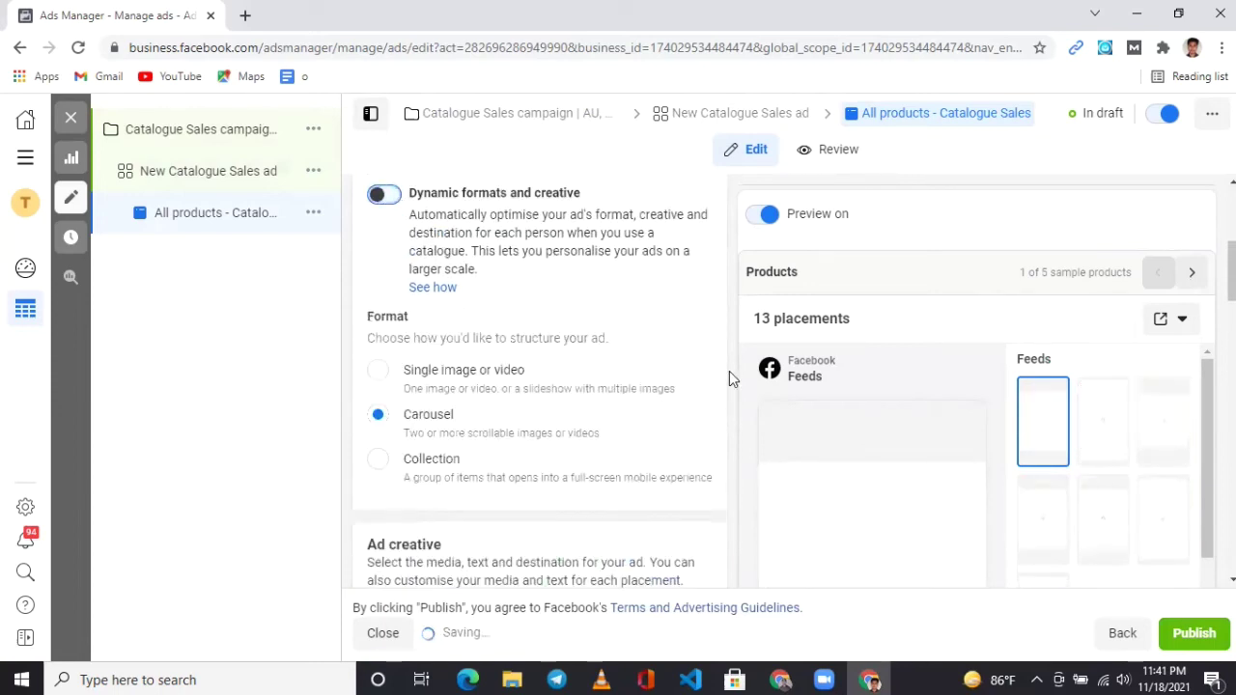
Step: Examine the carousel ad's creative, link and tracking settings, and browse the product cards in the Facebook feed preview
{"action": "scroll", "coordinate": [510, 304], "scroll_direction": "down", "scroll_amount": 1}
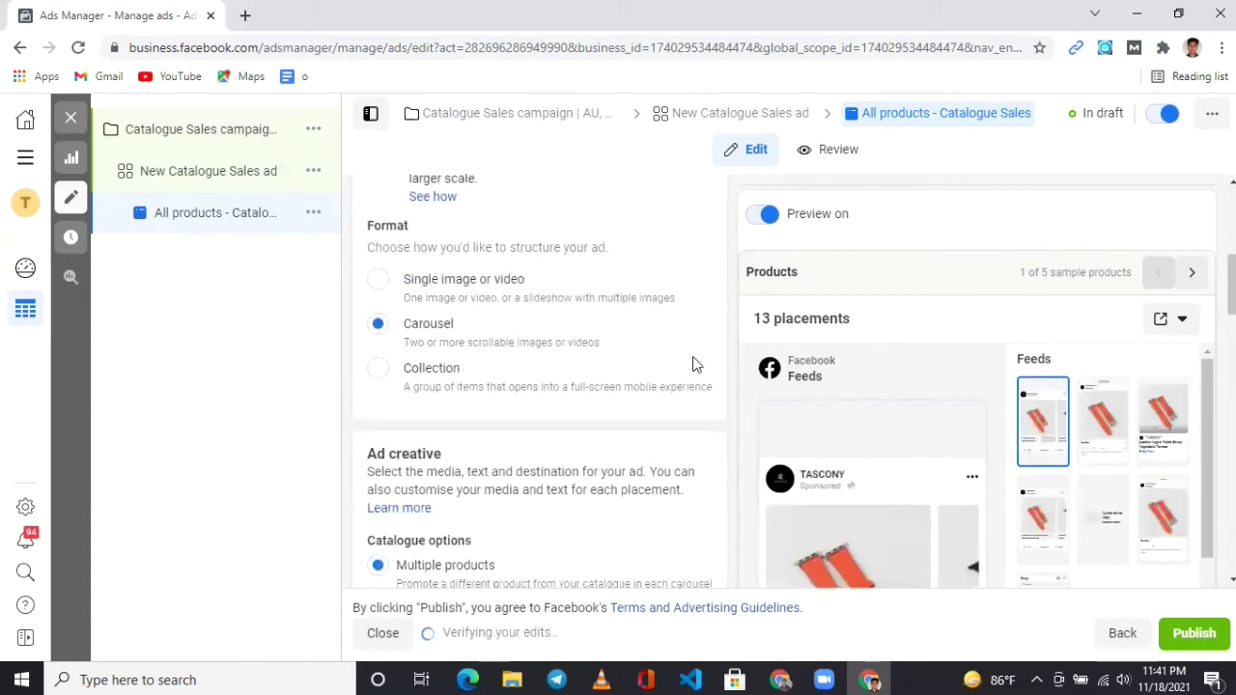
{"action": "scroll", "coordinate": [703, 365], "scroll_direction": "down", "scroll_amount": 1}
{"action": "scroll", "coordinate": [709, 365], "scroll_direction": "down", "scroll_amount": 2}
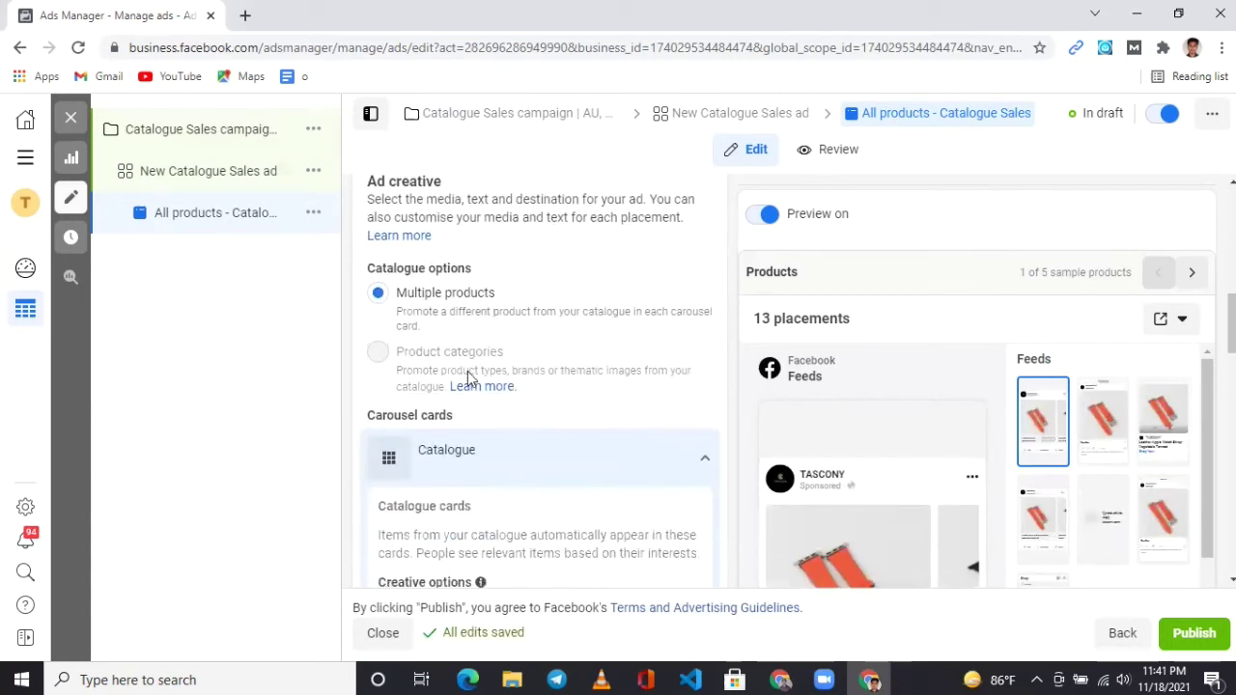
{"action": "scroll", "coordinate": [622, 411], "scroll_direction": "down", "scroll_amount": 2}
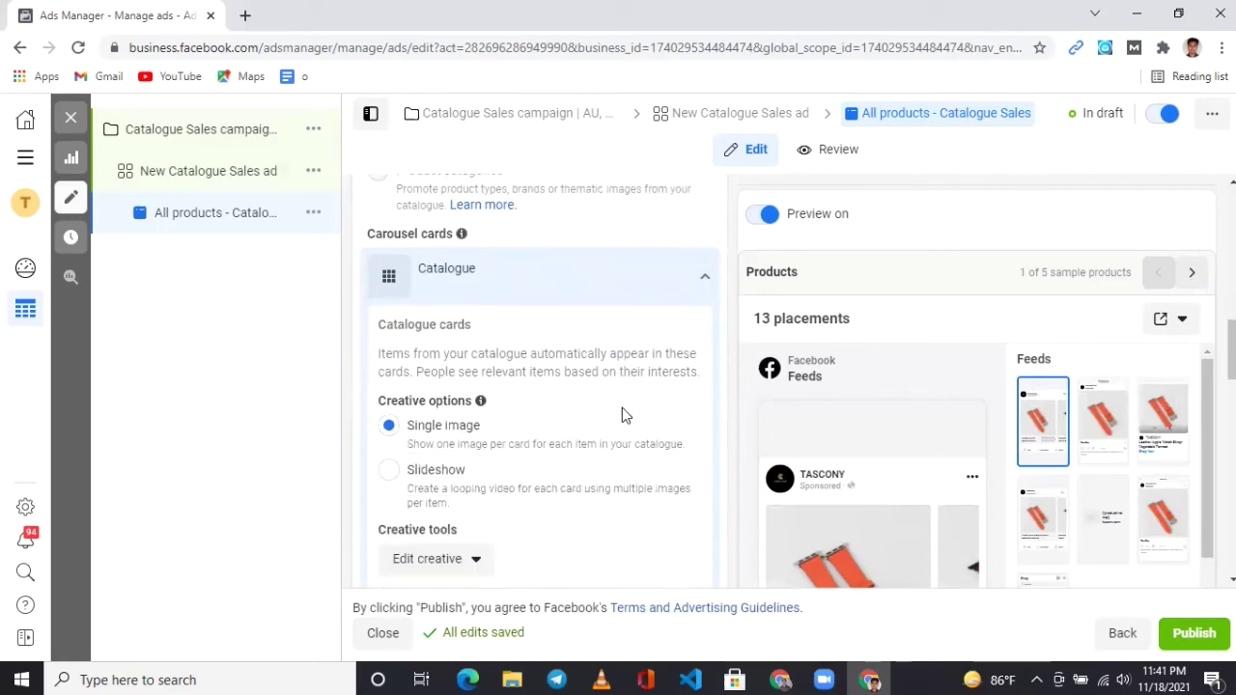
{"action": "scroll", "coordinate": [622, 413], "scroll_direction": "down", "scroll_amount": 1}
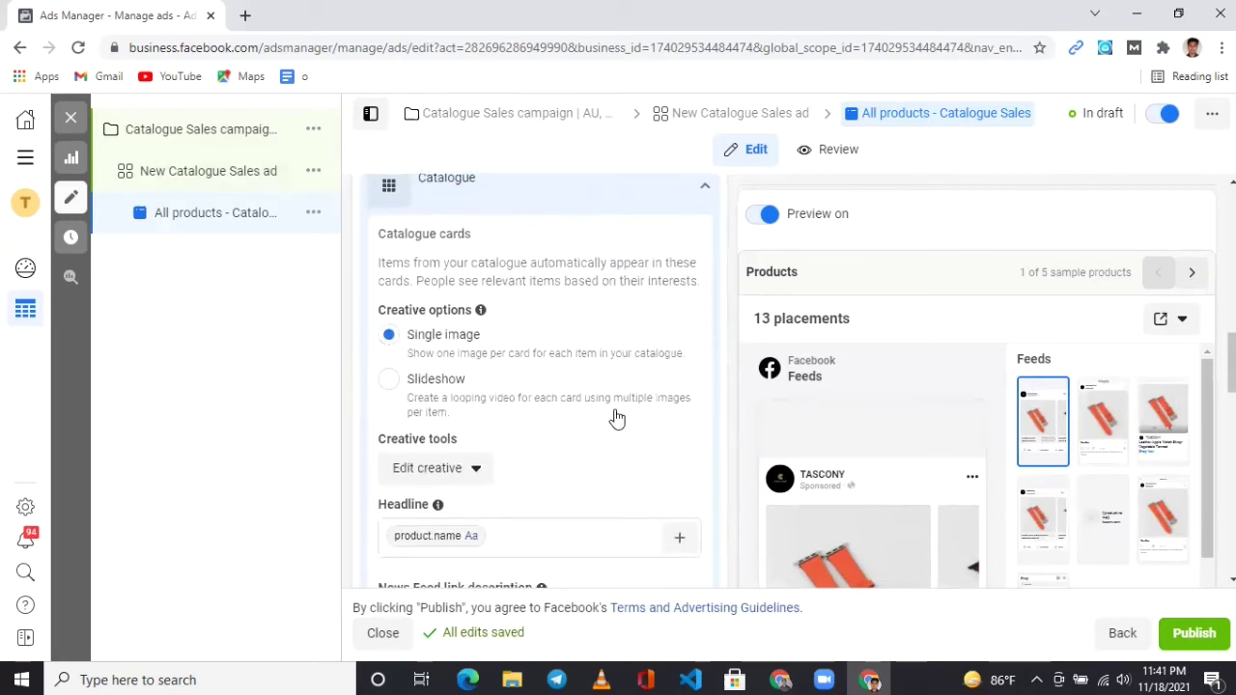
{"action": "scroll", "coordinate": [616, 417], "scroll_direction": "down", "scroll_amount": 3}
{"action": "scroll", "coordinate": [949, 496], "scroll_direction": "down", "scroll_amount": 7}
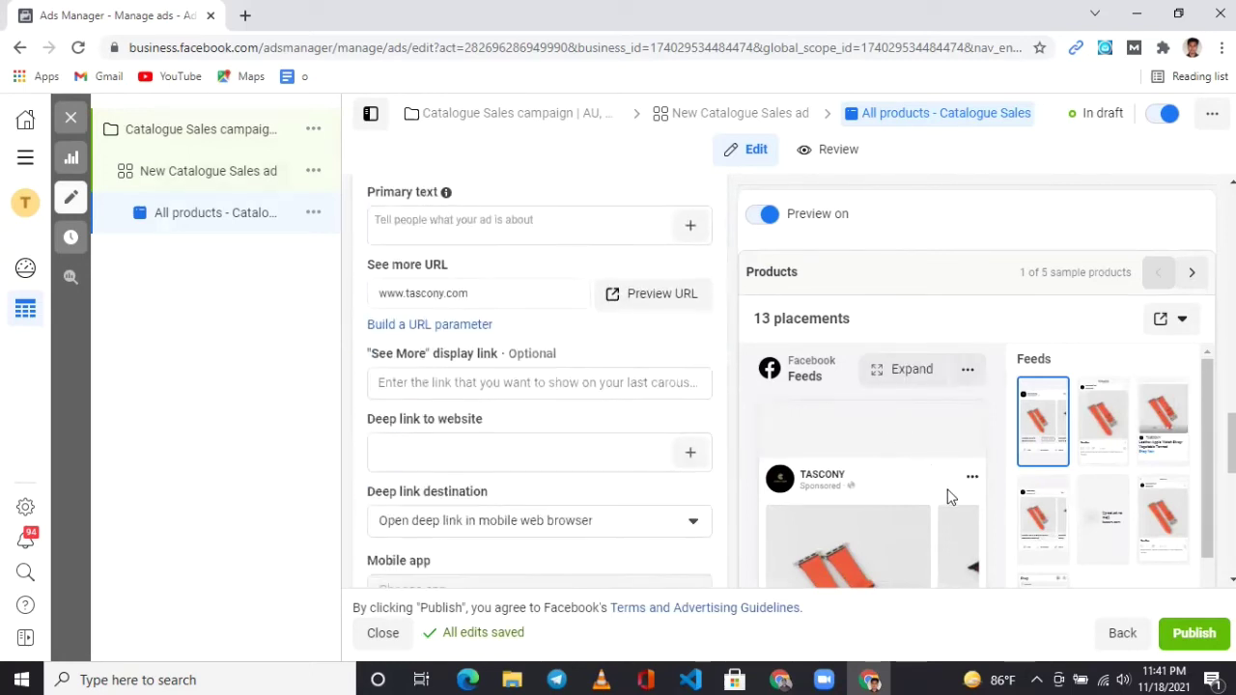
{"action": "scroll", "coordinate": [949, 497], "scroll_direction": "down", "scroll_amount": 2}
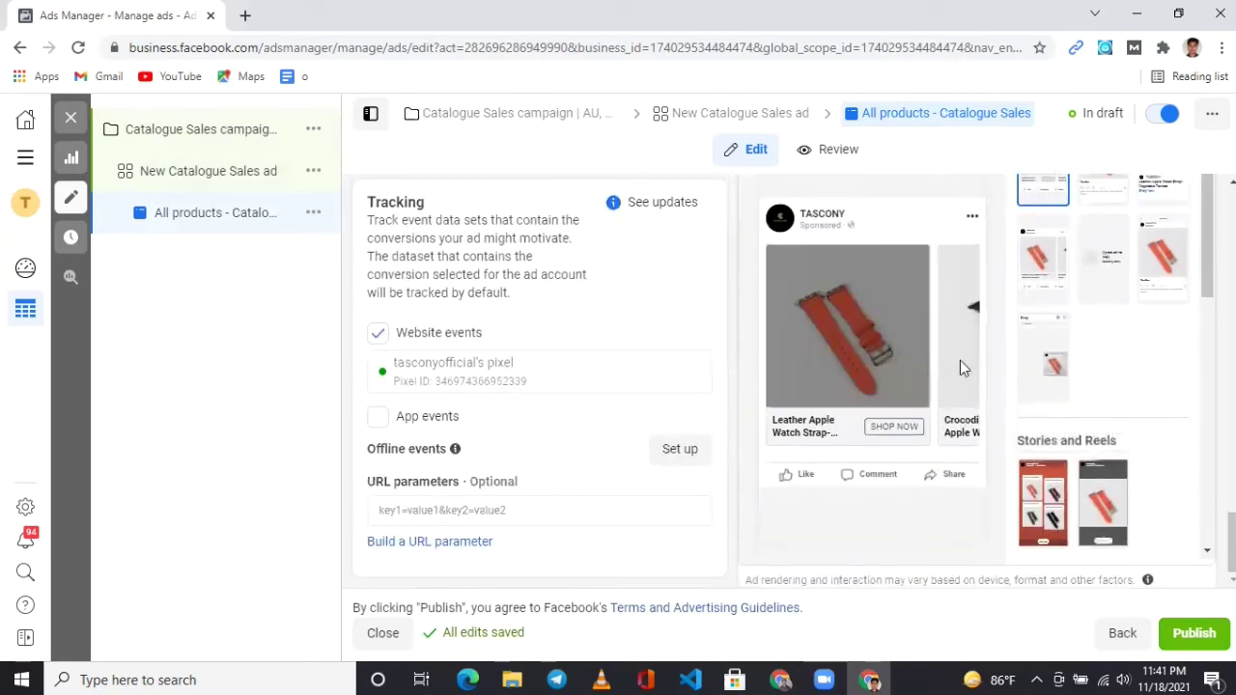
{"action": "left_click", "coordinate": [960, 361]}
{"action": "left_click", "coordinate": [968, 357]}
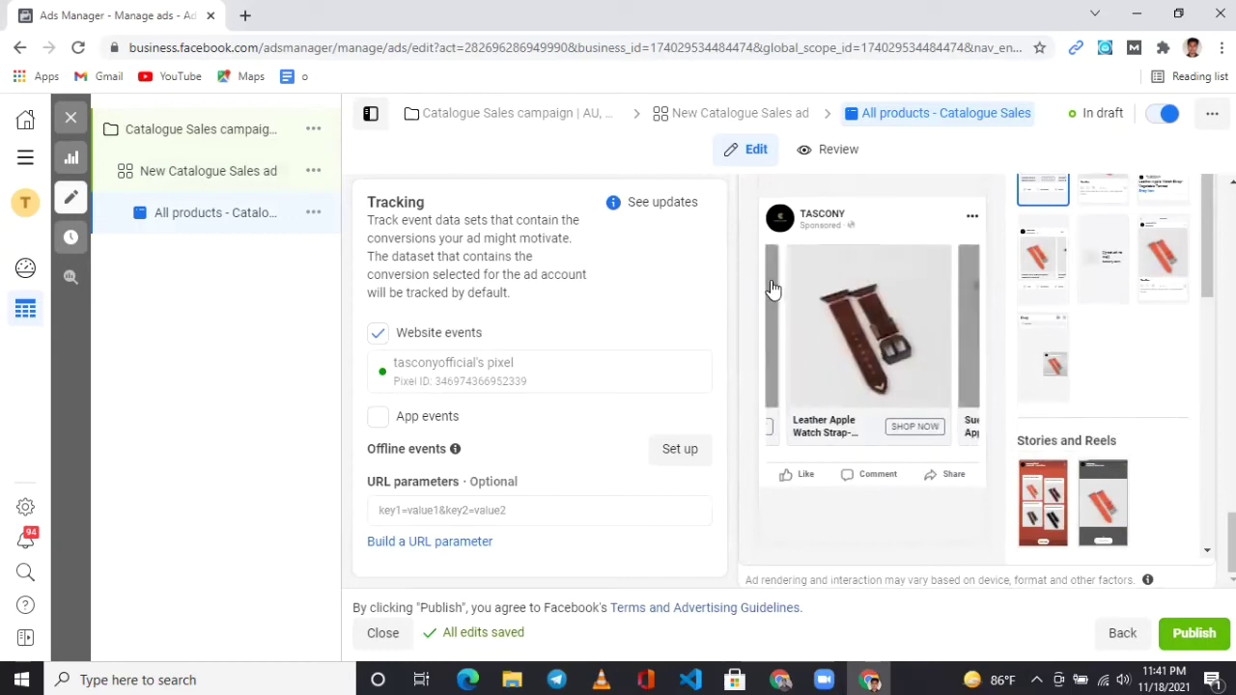
Step: Review the ad format choices: Single image or video, Carousel and Collection
{"action": "scroll", "coordinate": [657, 309], "scroll_direction": "up", "scroll_amount": 4}
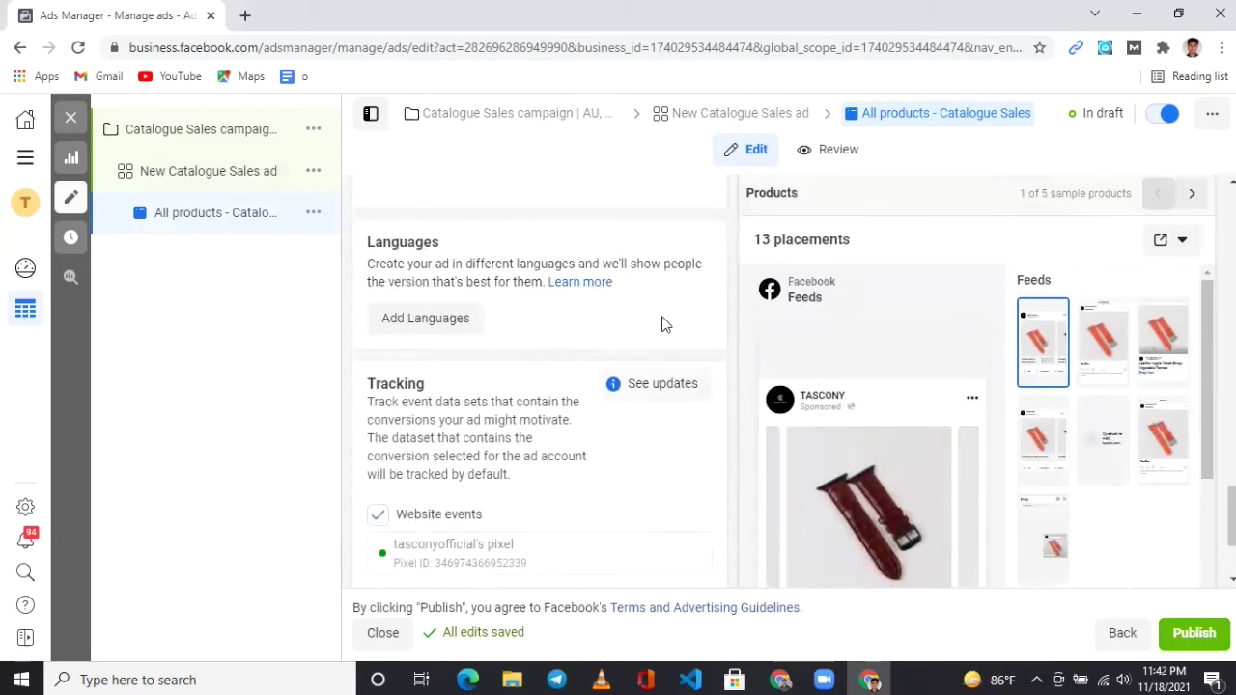
{"action": "scroll", "coordinate": [734, 311], "scroll_direction": "up", "scroll_amount": 2}
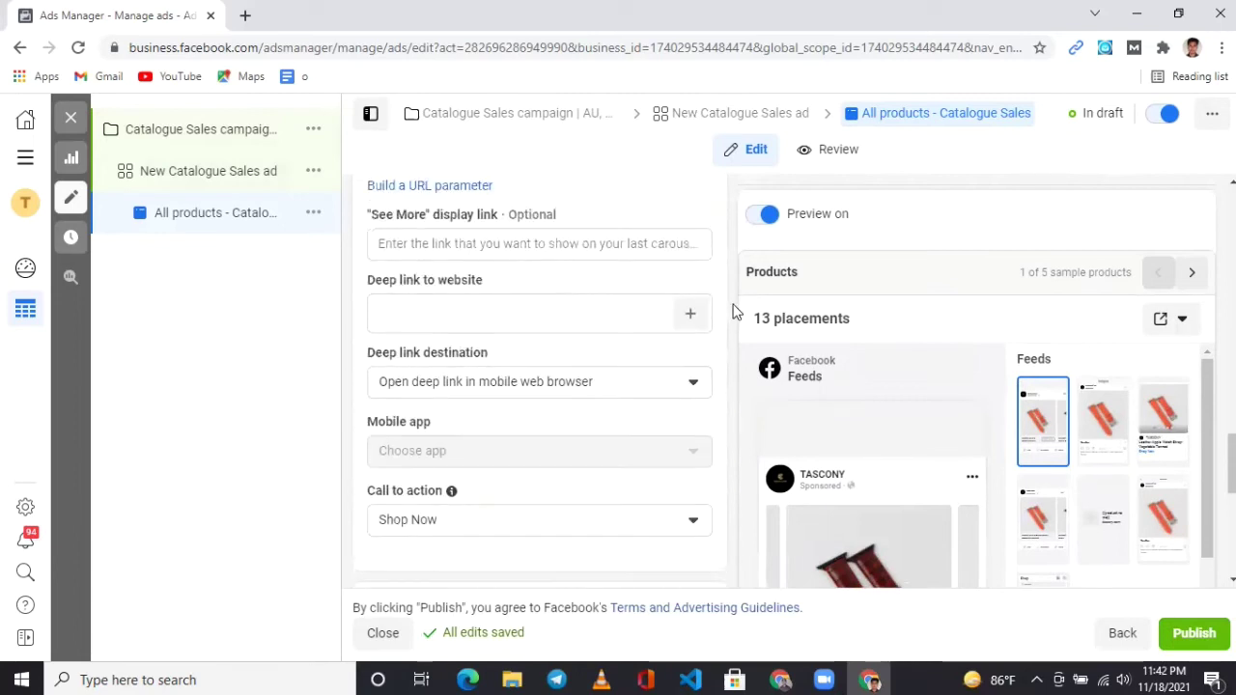
{"action": "scroll", "coordinate": [733, 311], "scroll_direction": "up", "scroll_amount": 5}
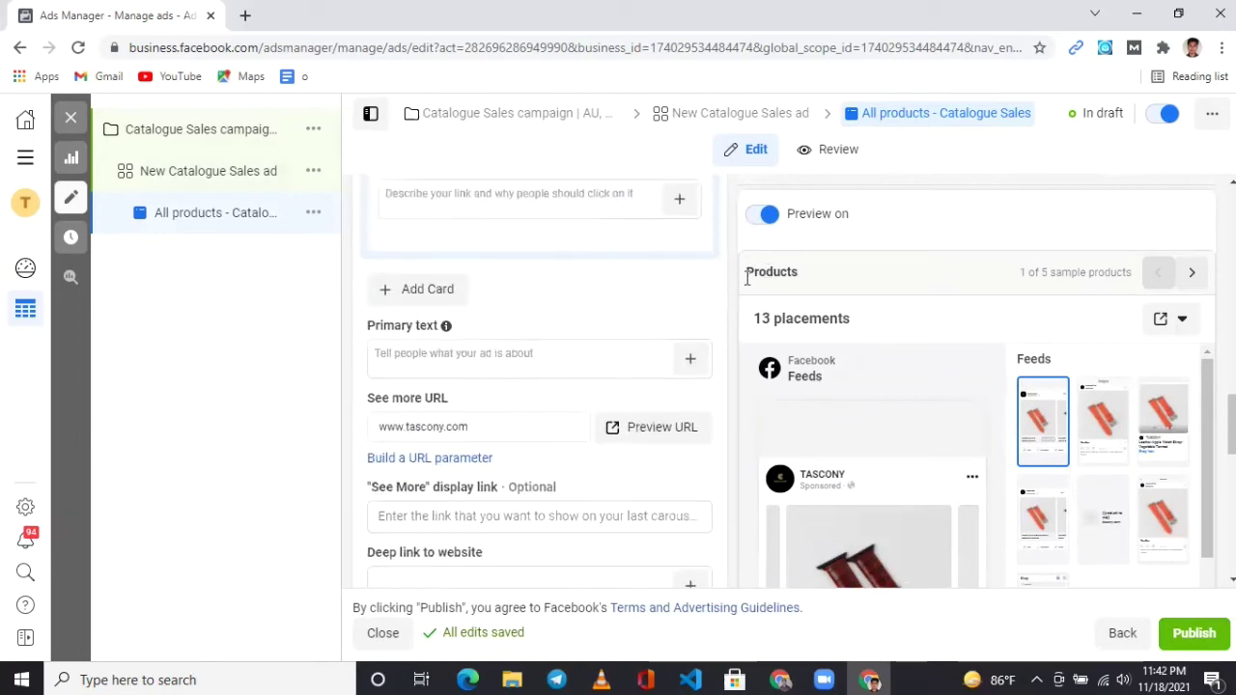
{"action": "scroll", "coordinate": [709, 278], "scroll_direction": "up", "scroll_amount": 6}
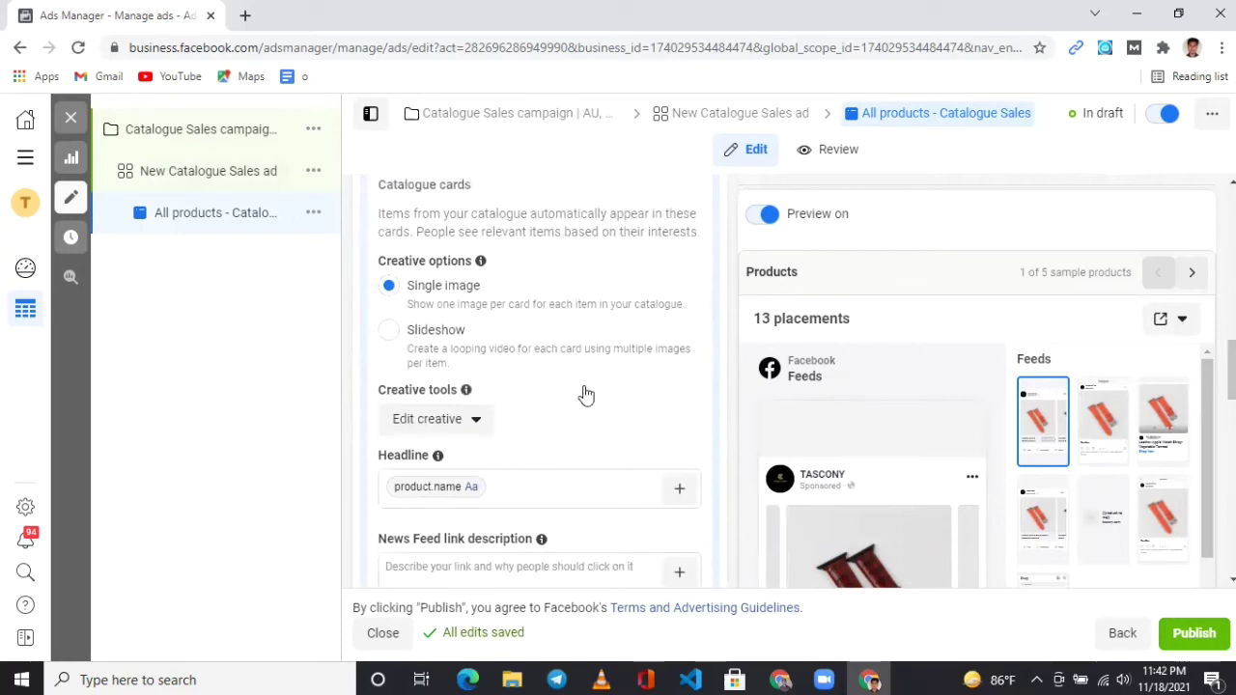
{"action": "scroll", "coordinate": [663, 330], "scroll_direction": "up", "scroll_amount": 4}
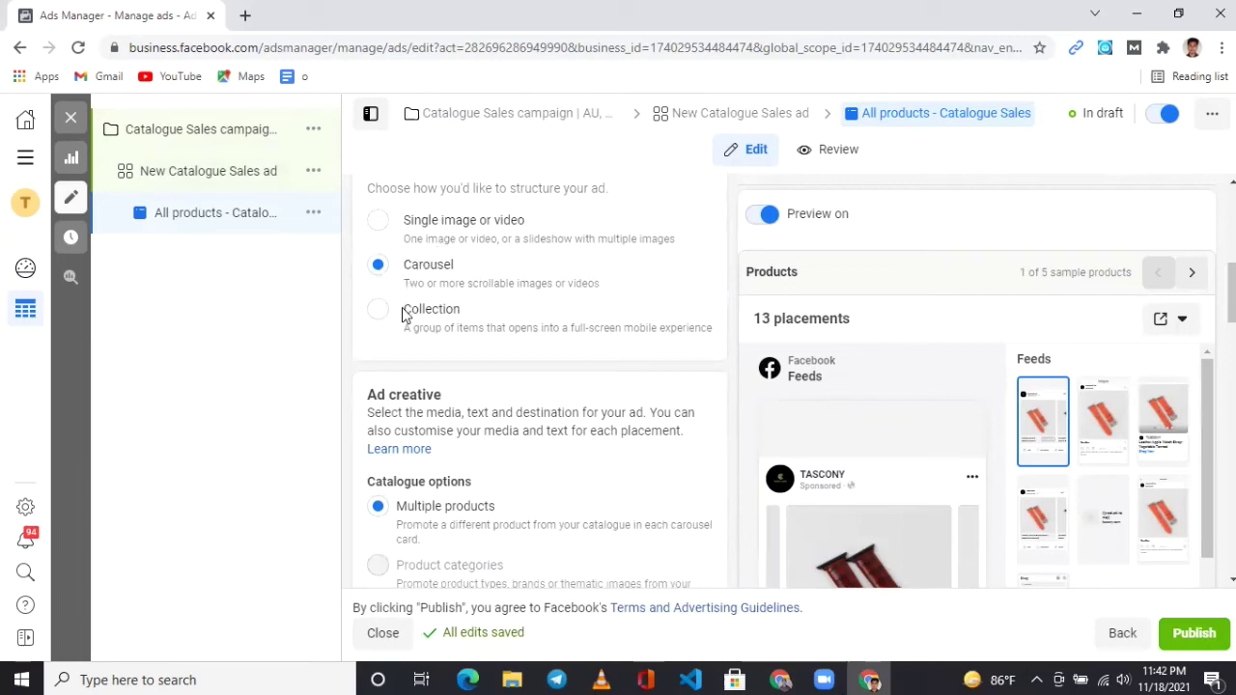
{"action": "scroll", "coordinate": [400, 342], "scroll_direction": "down", "scroll_amount": 1}
{"action": "scroll", "coordinate": [414, 296], "scroll_direction": "up", "scroll_amount": 1}
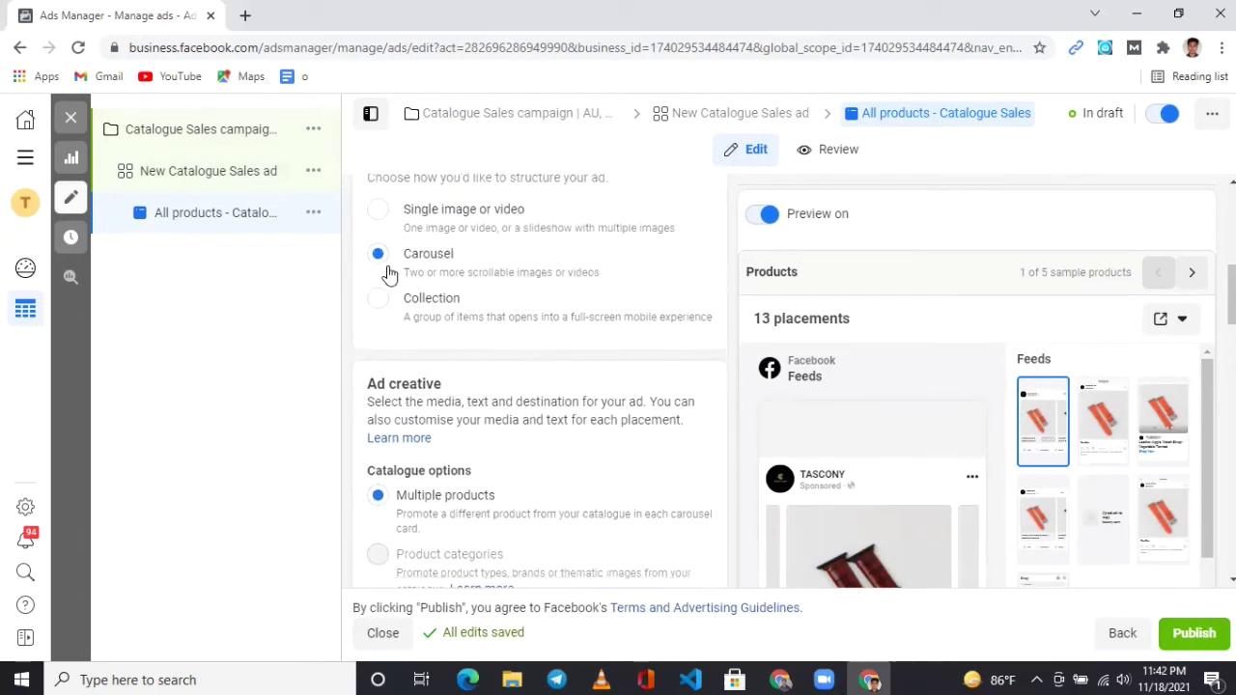
{"action": "scroll", "coordinate": [414, 299], "scroll_direction": "down", "scroll_amount": 1}
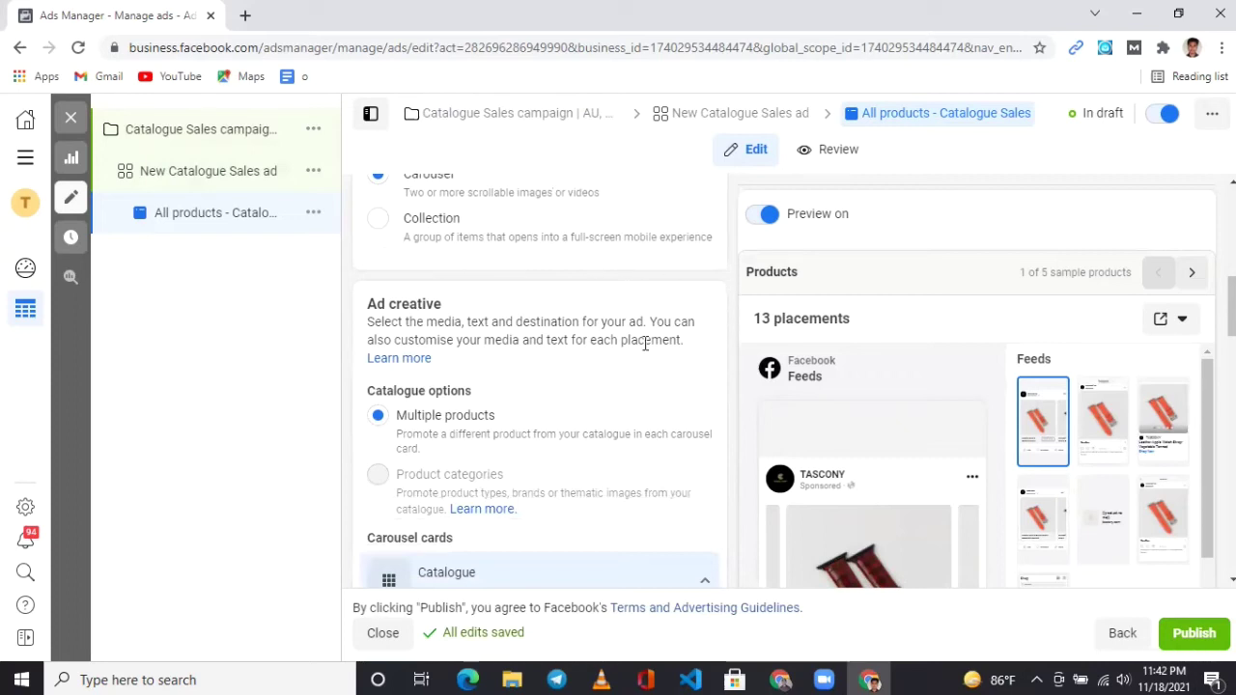
Step: Set the creative option for the carousel's catalogue cards to Slideshow
{"action": "scroll", "coordinate": [530, 358], "scroll_direction": "down", "scroll_amount": 2}
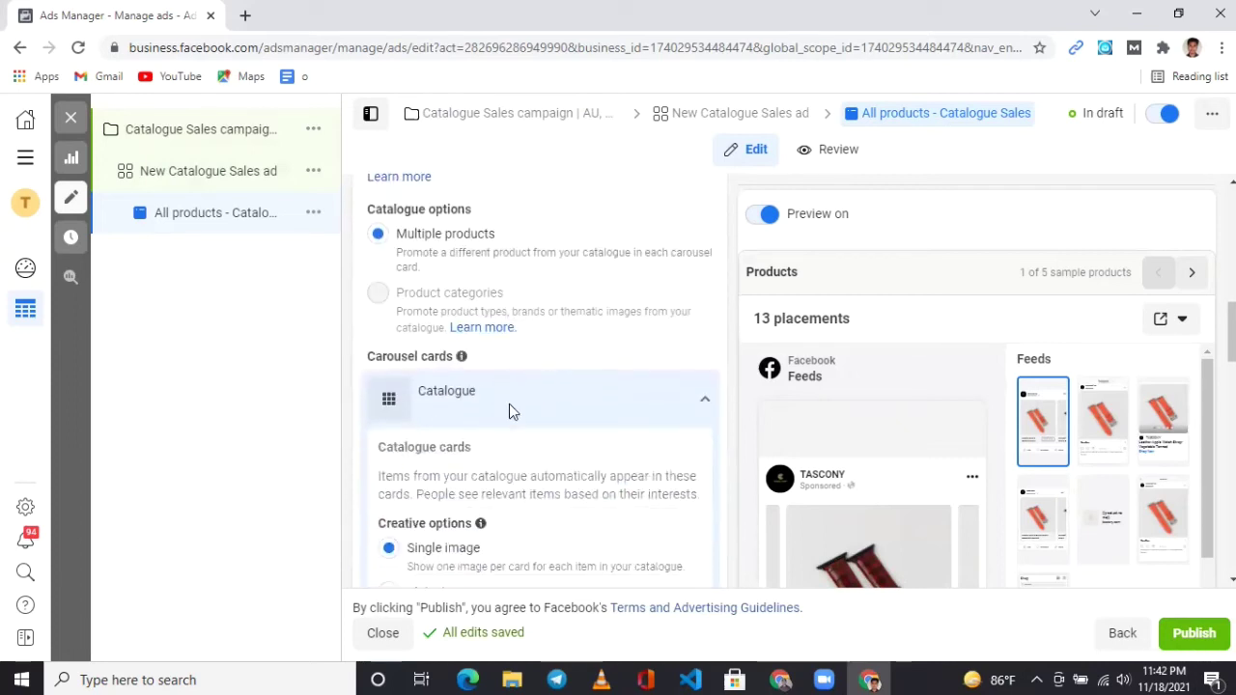
{"action": "scroll", "coordinate": [508, 415], "scroll_direction": "down", "scroll_amount": 2}
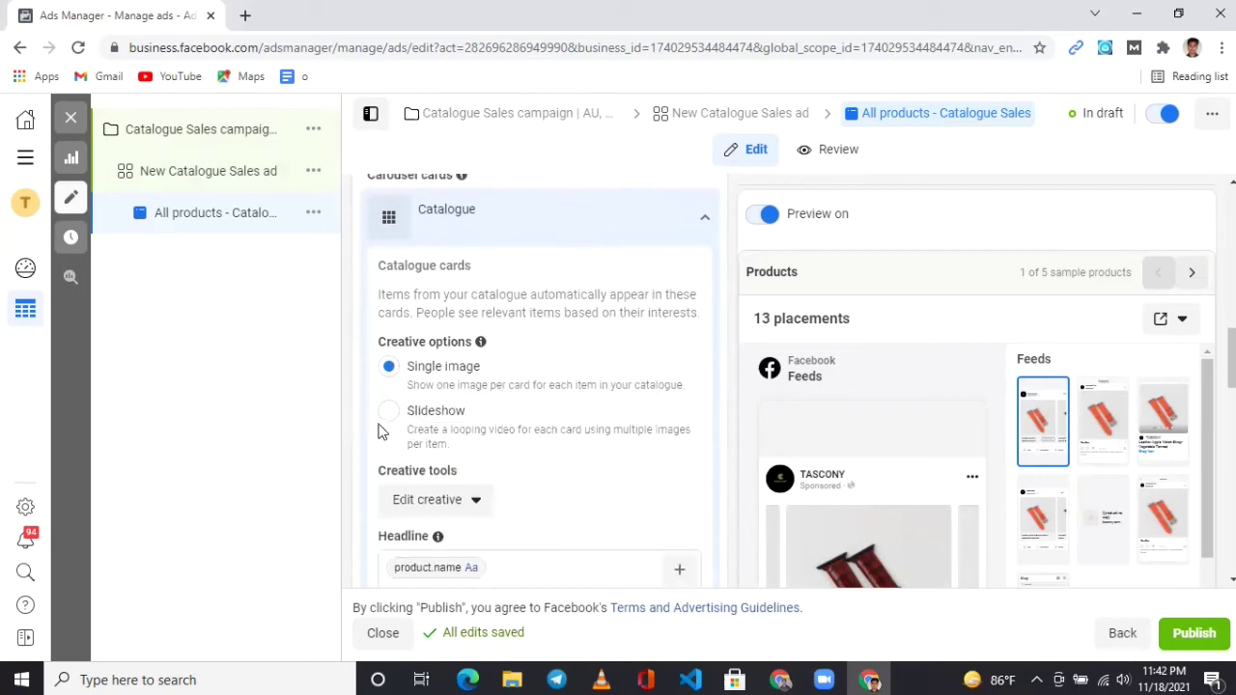
{"action": "left_click", "coordinate": [389, 410]}
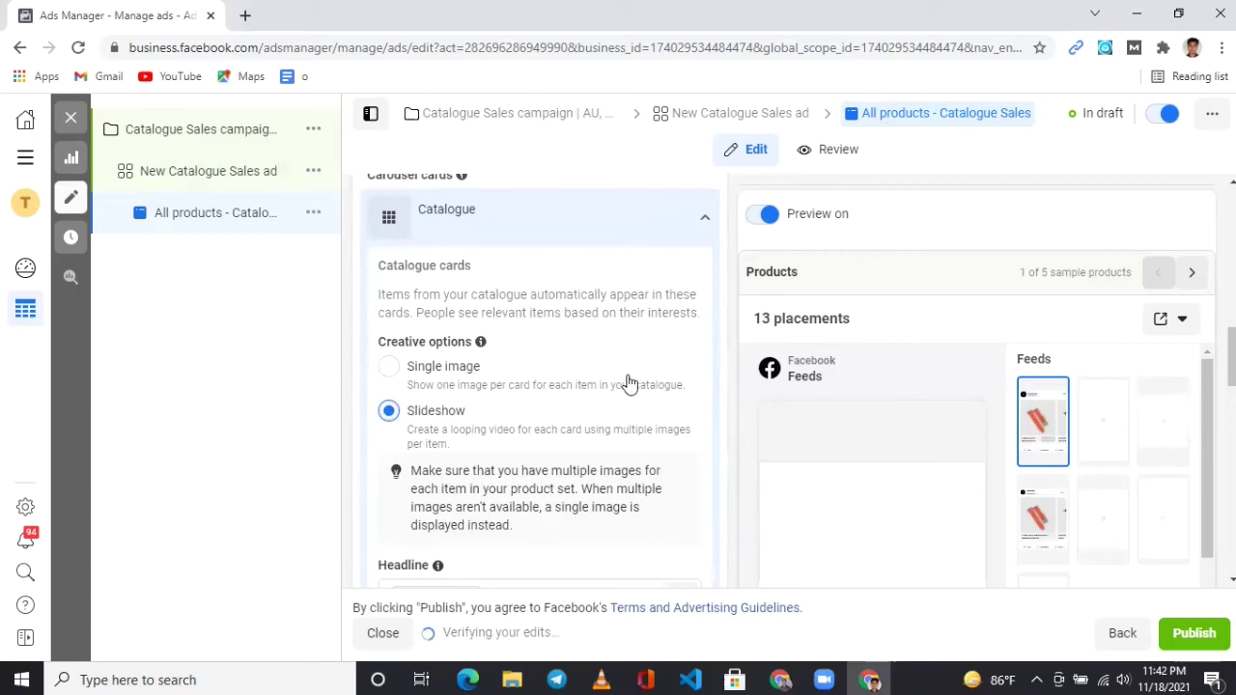
Step: Examine the ad's headline, News Feed link description, primary text, See more URL, deep link and call to action fields
{"action": "scroll", "coordinate": [647, 379], "scroll_direction": "down", "scroll_amount": 1}
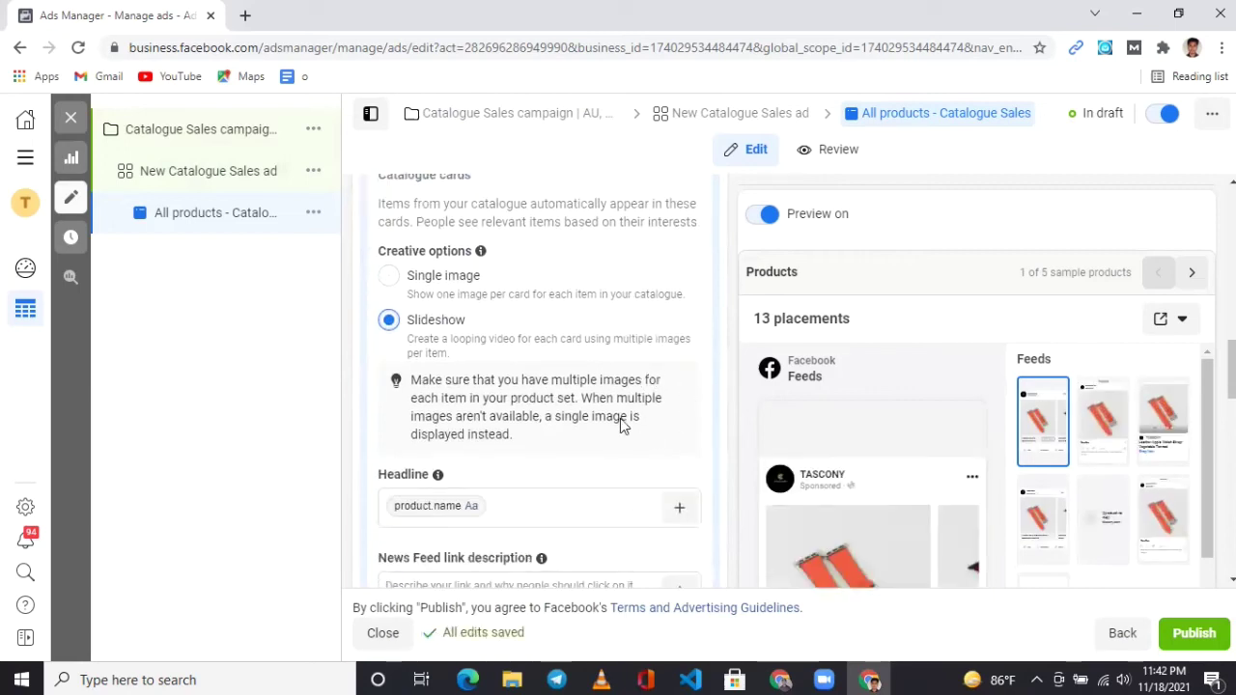
{"action": "scroll", "coordinate": [618, 373], "scroll_direction": "down", "scroll_amount": 2}
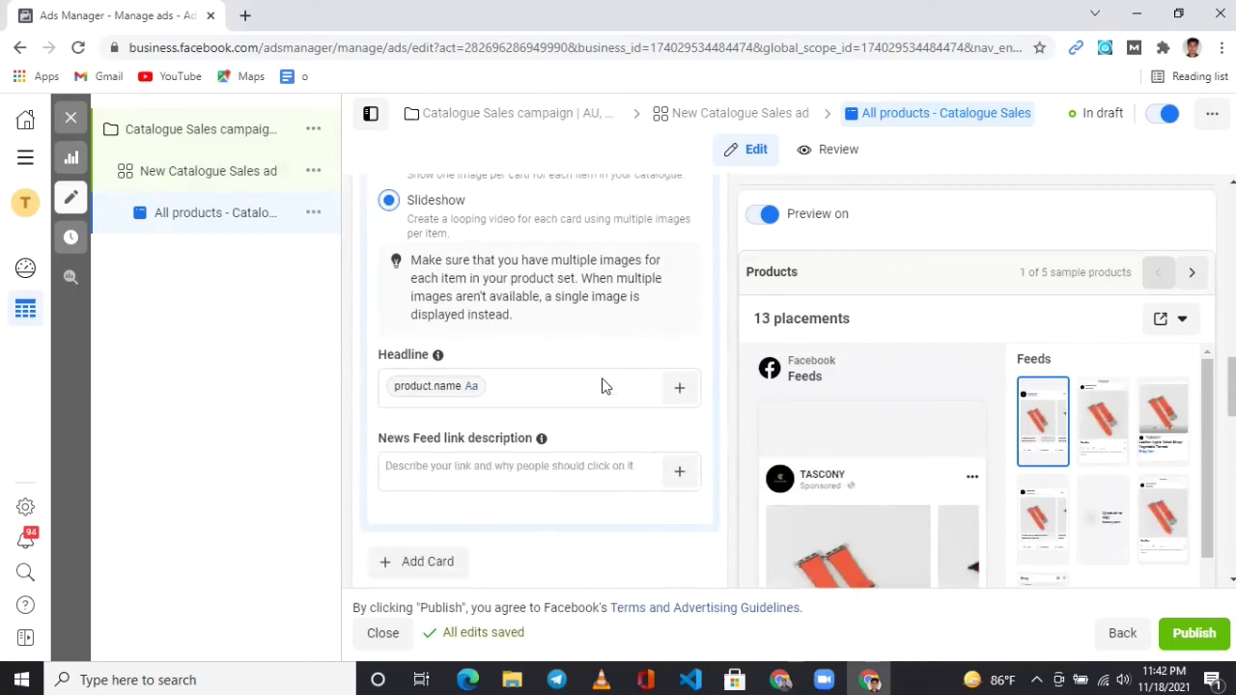
{"action": "scroll", "coordinate": [450, 432], "scroll_direction": "down", "scroll_amount": 1}
{"action": "left_click", "coordinate": [426, 322]}
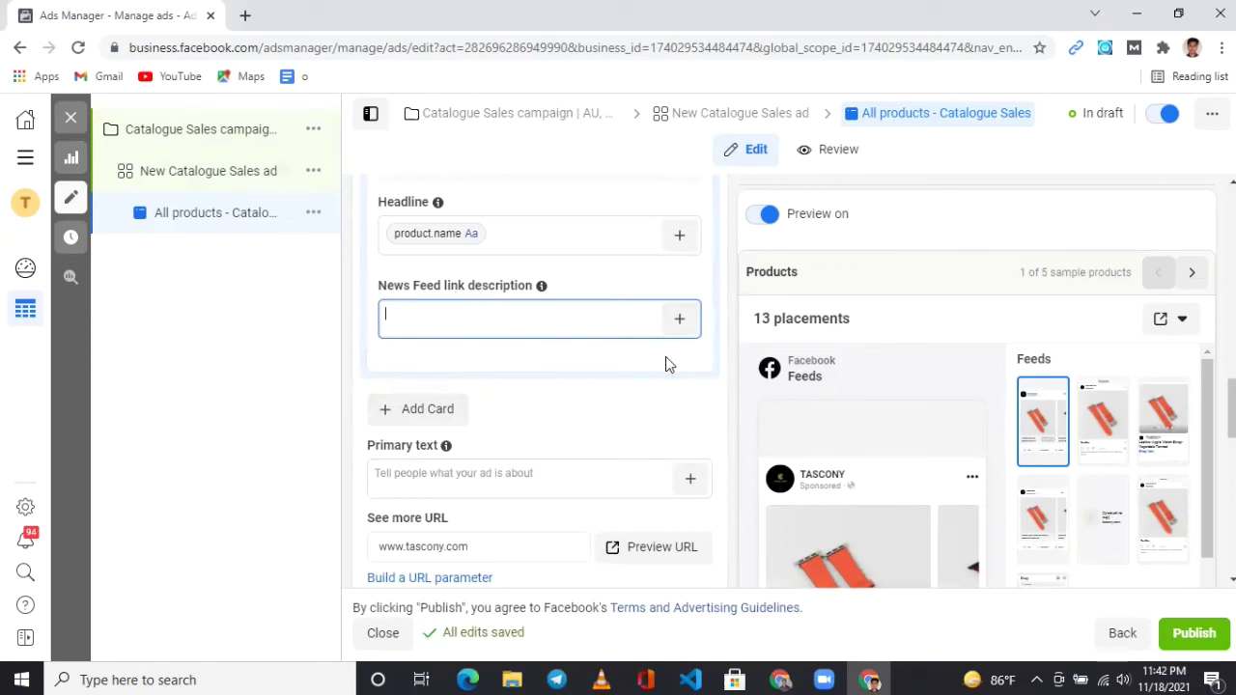
{"action": "scroll", "coordinate": [651, 364], "scroll_direction": "down", "scroll_amount": 1}
{"action": "left_click", "coordinate": [387, 388]}
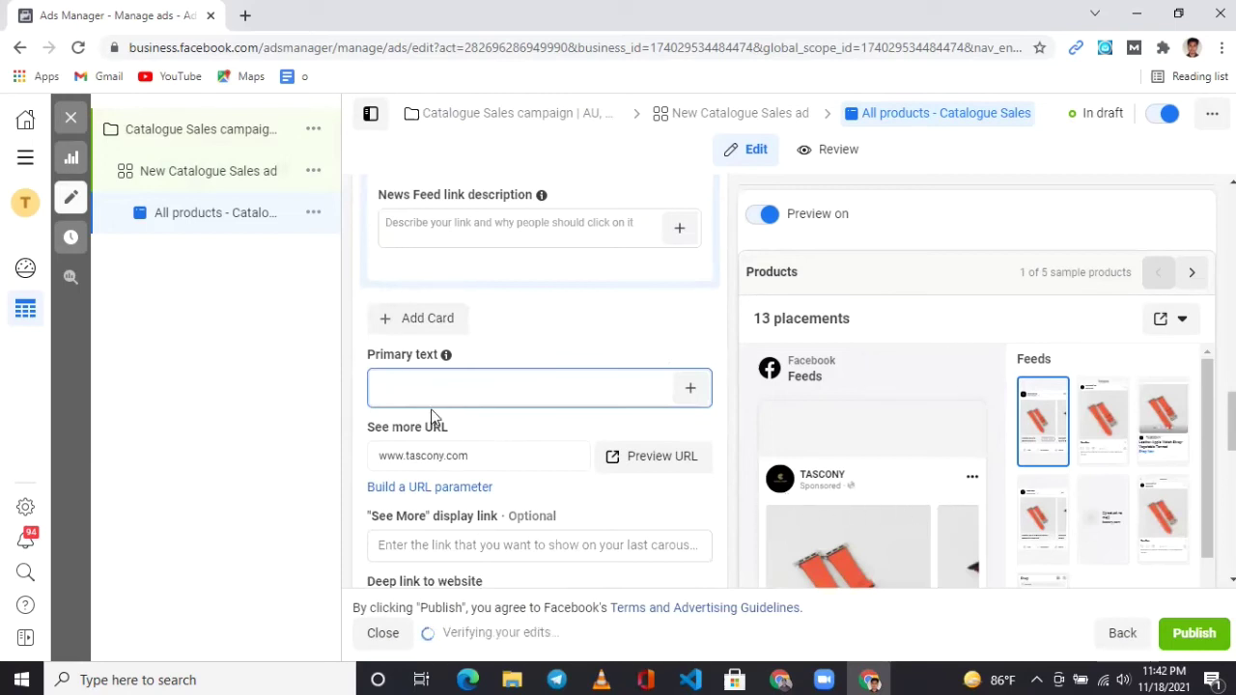
{"action": "scroll", "coordinate": [492, 436], "scroll_direction": "down", "scroll_amount": 2}
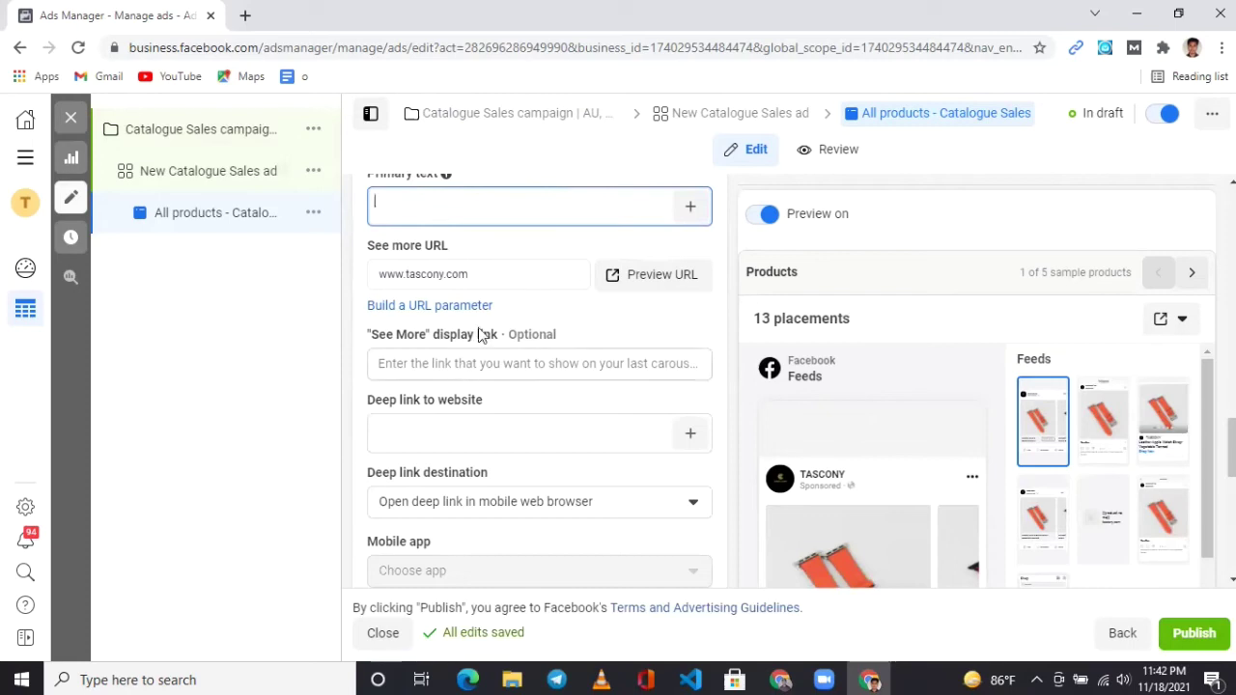
{"action": "scroll", "coordinate": [502, 410], "scroll_direction": "down", "scroll_amount": 1}
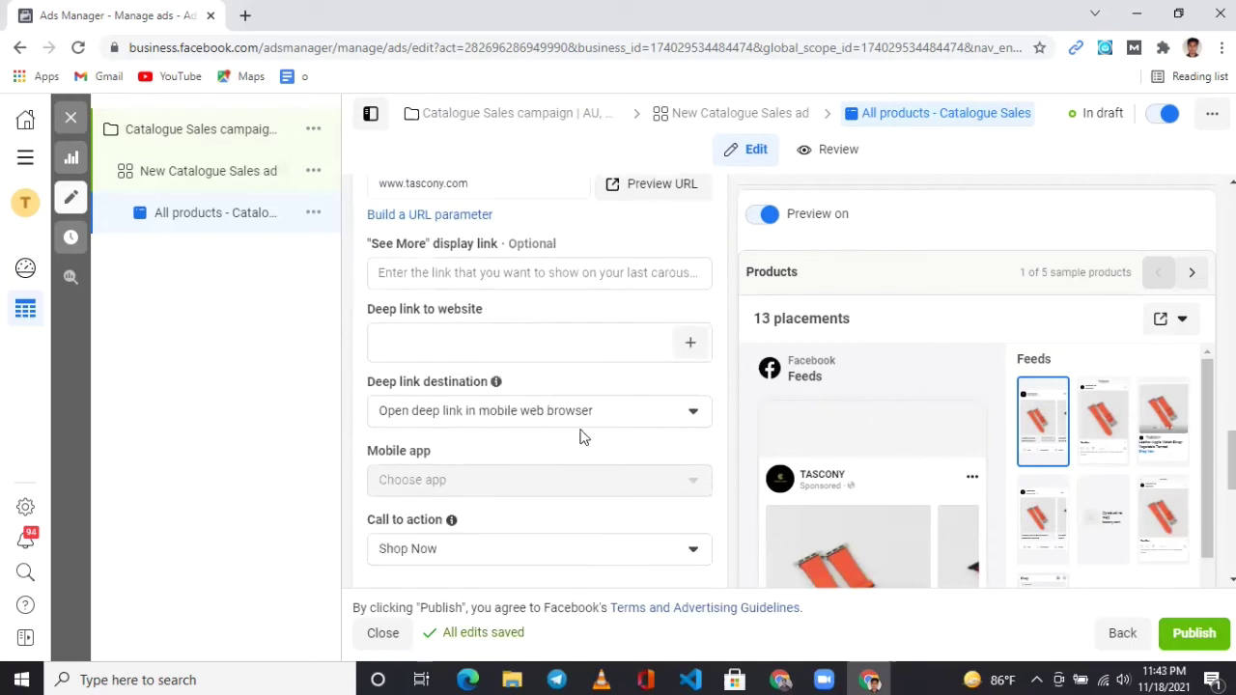
{"action": "scroll", "coordinate": [580, 439], "scroll_direction": "down", "scroll_amount": 1}
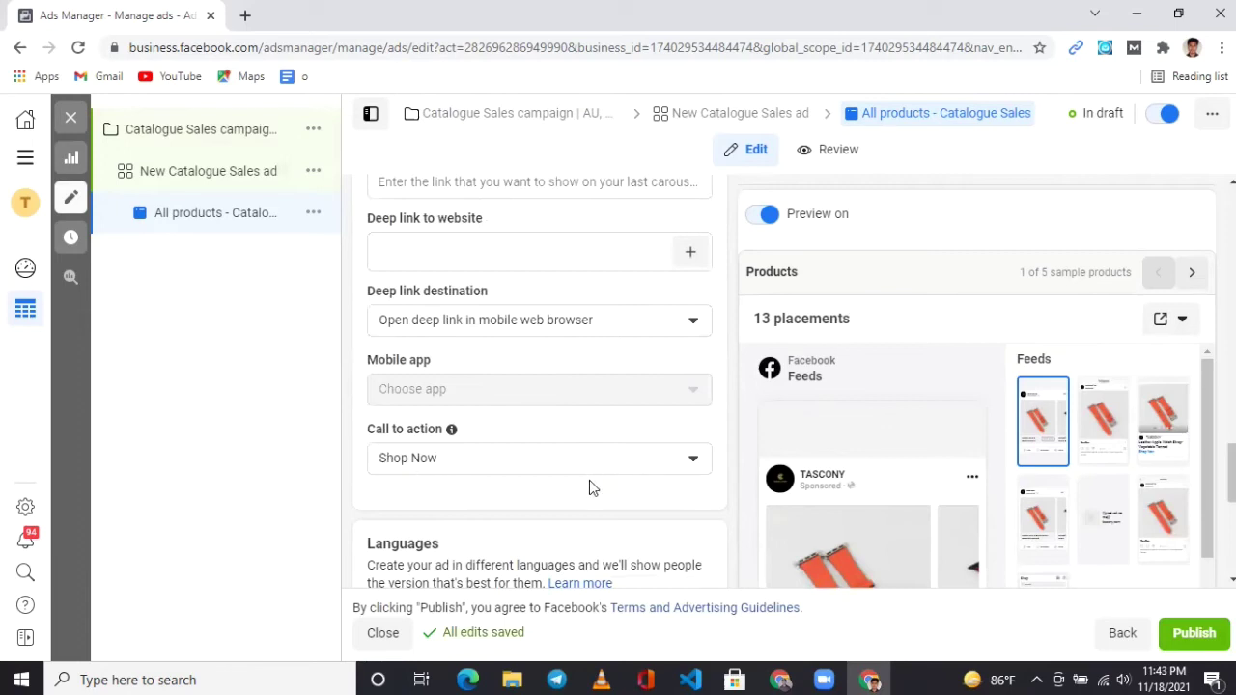
Step: Examine the ad's call to action, Languages and Tracking sections, including website events and URL parameters
{"action": "scroll", "coordinate": [637, 464], "scroll_direction": "down", "scroll_amount": 1}
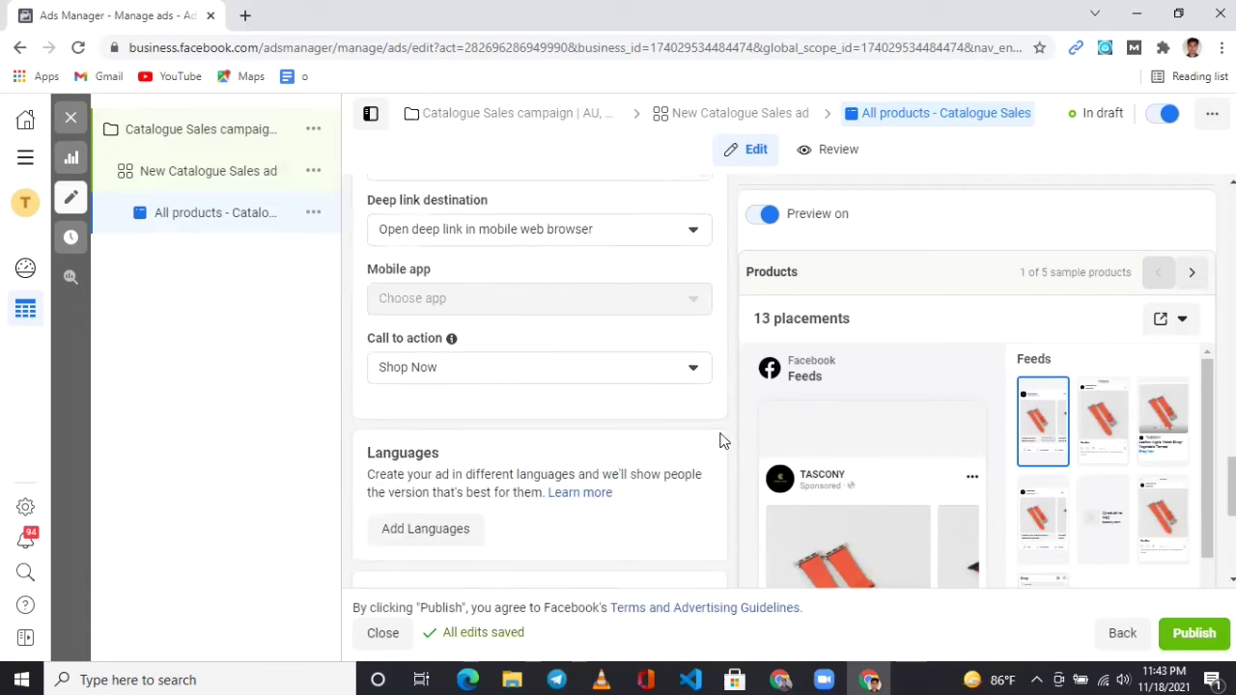
{"action": "mouse_move", "coordinate": [745, 436]}
{"action": "scroll", "coordinate": [610, 389], "scroll_direction": "down", "scroll_amount": 4}
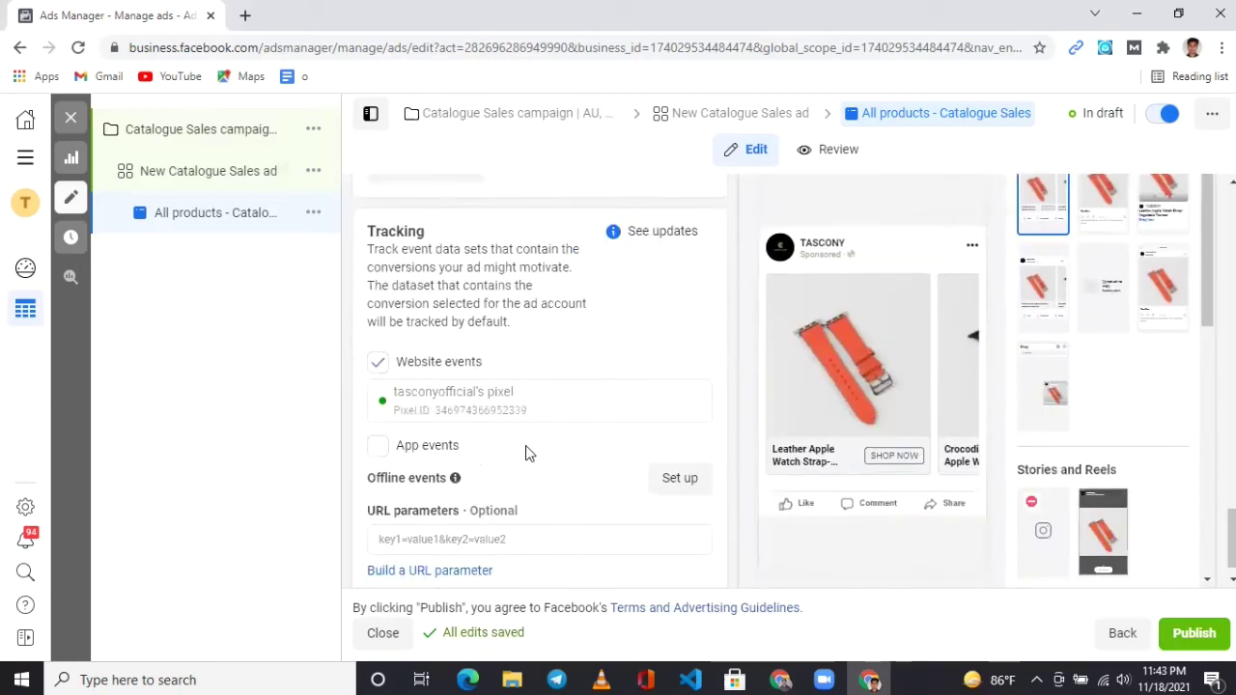
{"action": "scroll", "coordinate": [528, 449], "scroll_direction": "up", "scroll_amount": 5}
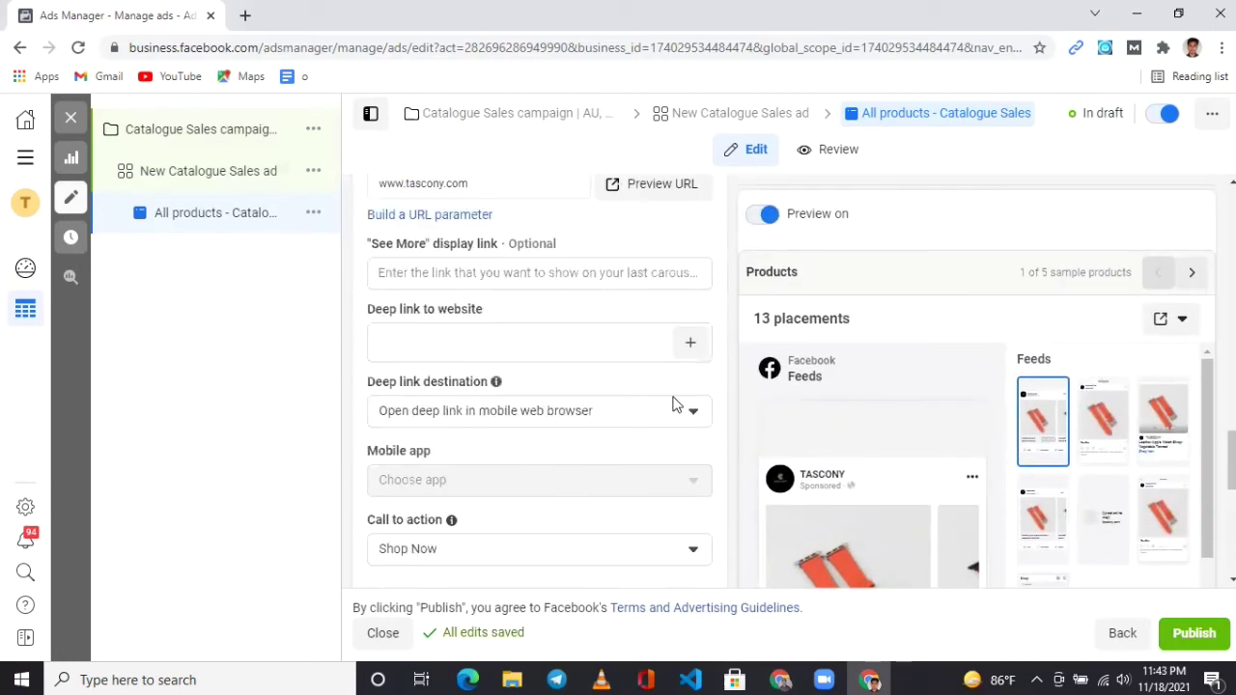
Step: Review the carousel format and slideshow catalogue card settings, and browse the product cards back and forth in the Facebook feed preview
{"action": "scroll", "coordinate": [681, 405], "scroll_direction": "up", "scroll_amount": 3}
{"action": "scroll", "coordinate": [681, 406], "scroll_direction": "up", "scroll_amount": 4}
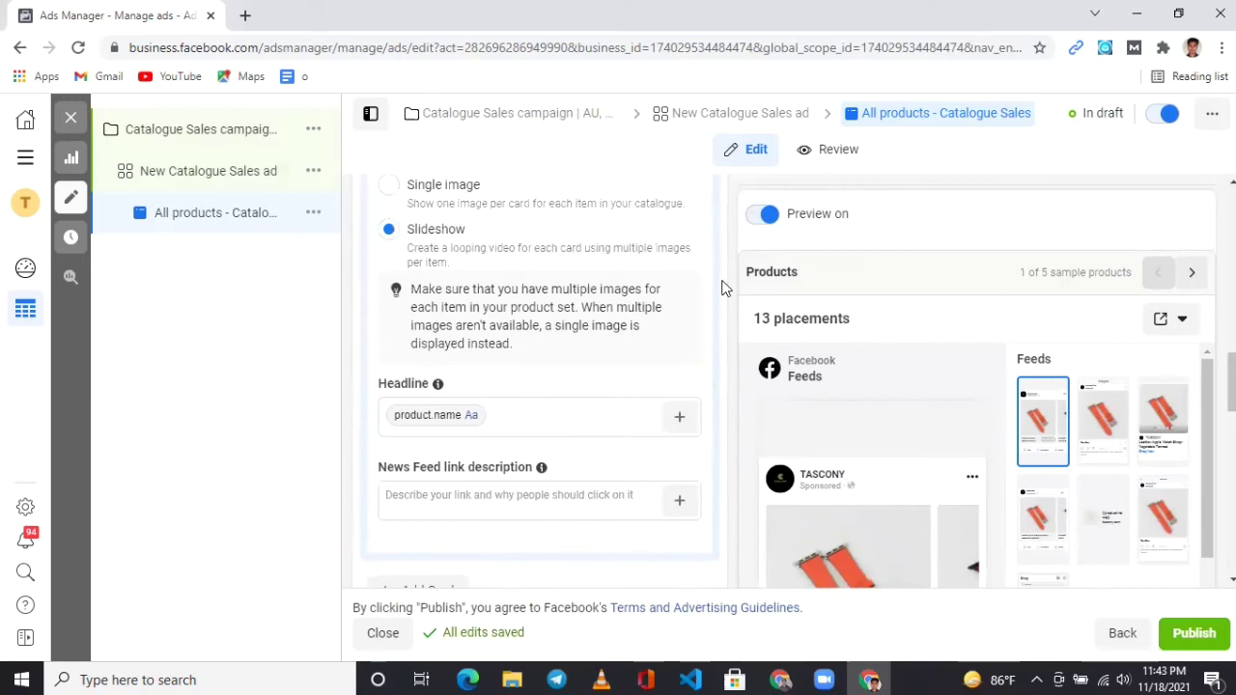
{"action": "scroll", "coordinate": [590, 284], "scroll_direction": "up", "scroll_amount": 6}
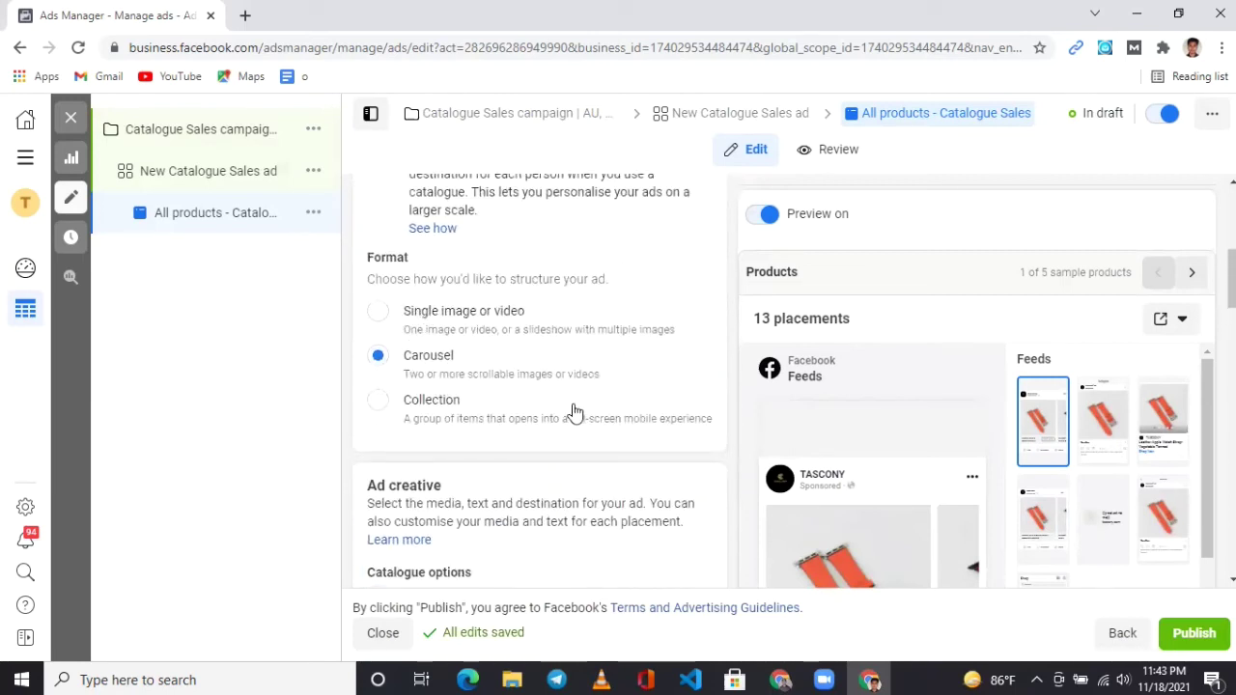
{"action": "scroll", "coordinate": [731, 441], "scroll_direction": "down", "scroll_amount": 5}
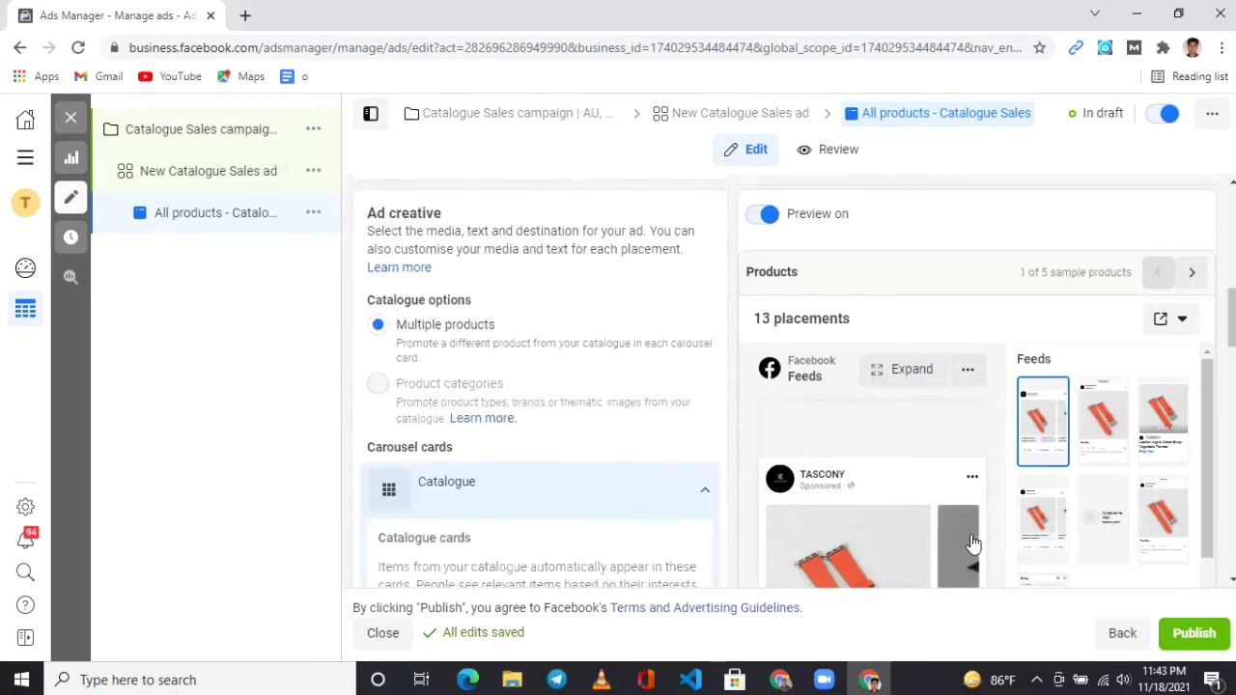
{"action": "scroll", "coordinate": [972, 541], "scroll_direction": "down", "scroll_amount": 1}
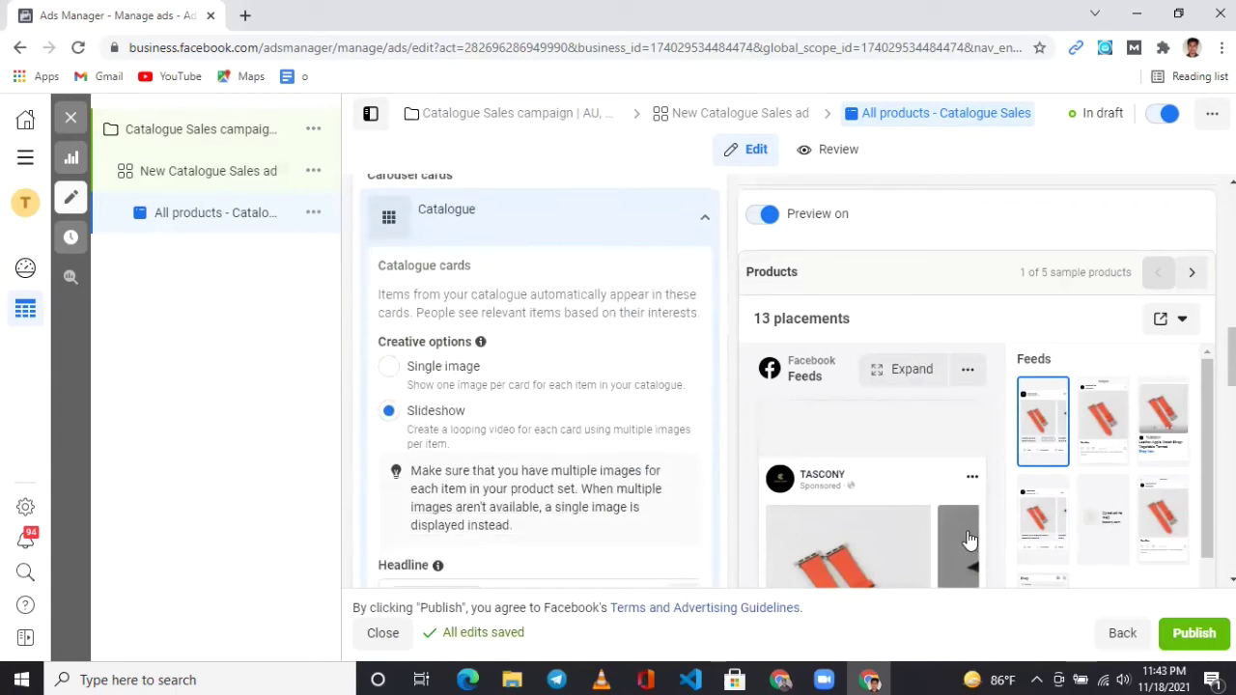
{"action": "scroll", "coordinate": [969, 541], "scroll_direction": "down", "scroll_amount": 1}
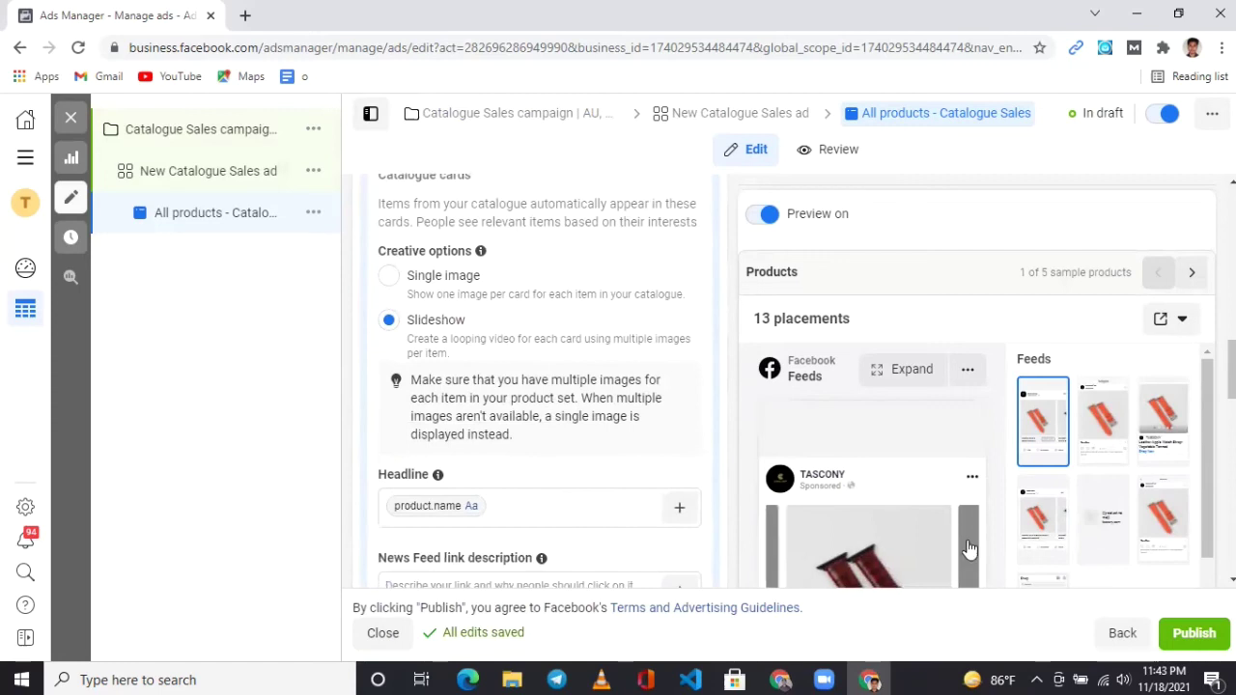
{"action": "scroll", "coordinate": [969, 548], "scroll_direction": "down", "scroll_amount": 8}
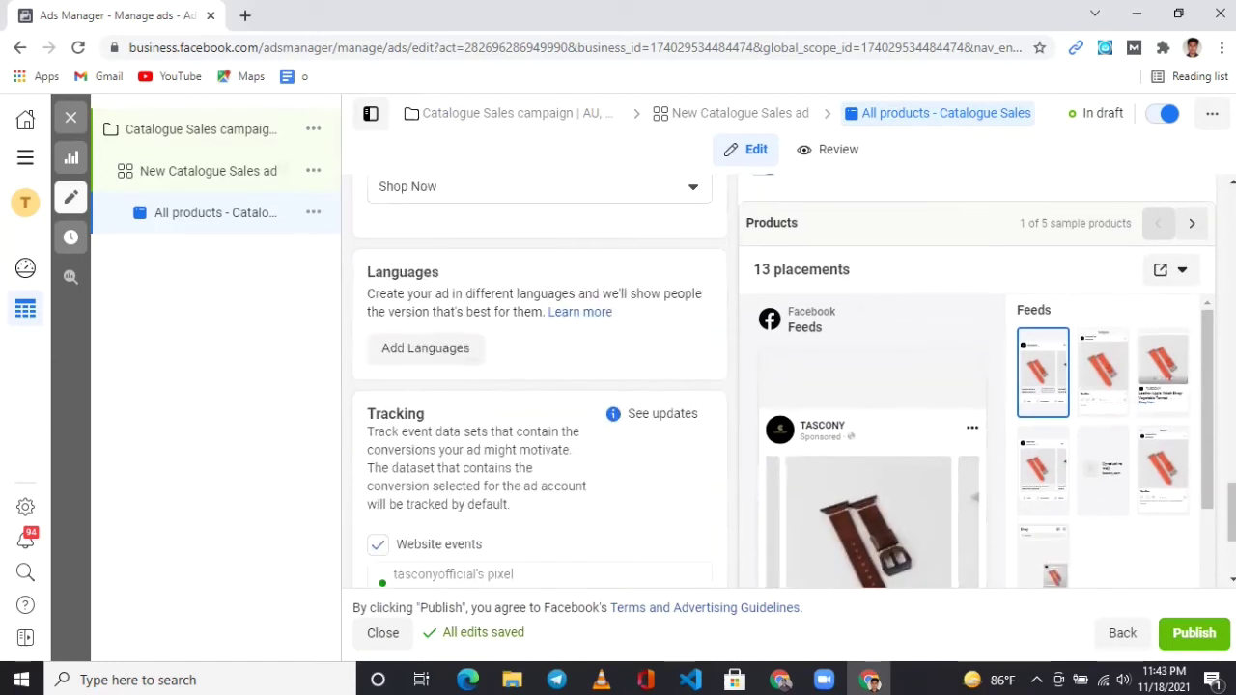
{"action": "scroll", "coordinate": [935, 483], "scroll_direction": "down", "scroll_amount": 2}
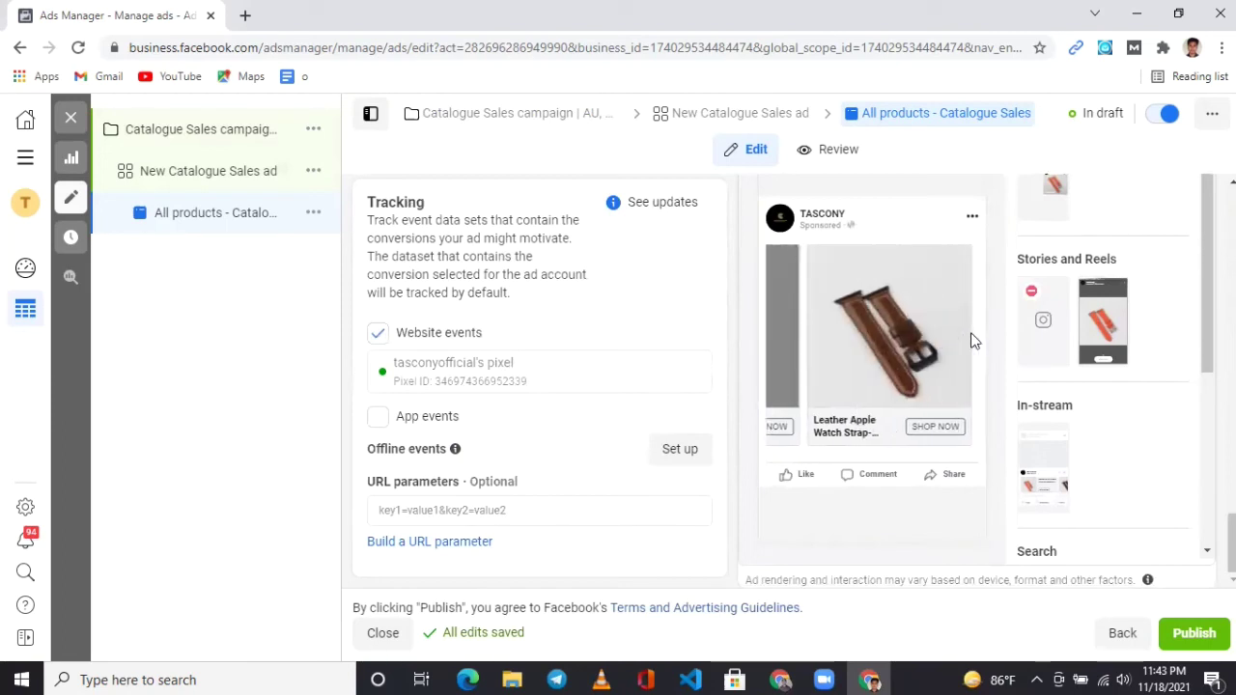
{"action": "left_click", "coordinate": [770, 336]}
{"action": "left_click", "coordinate": [771, 329]}
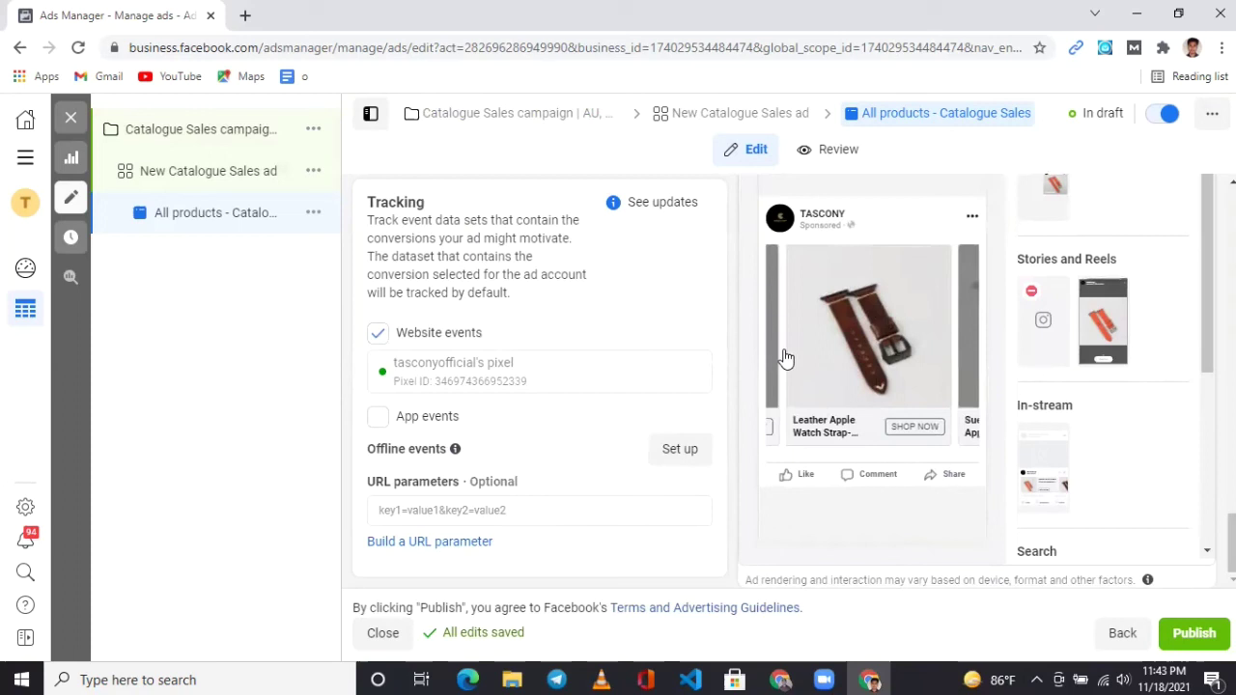